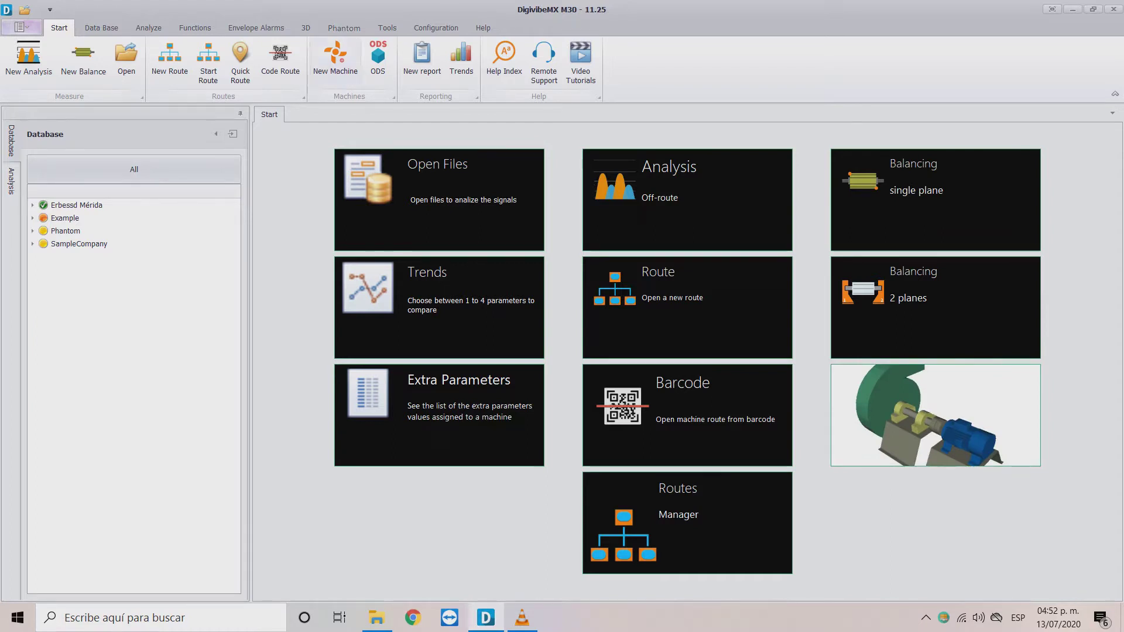
# - Open the 3D Model Editor and load Motor3d.3DS from the My3DModels folder as a new 3D object
pyautogui.click(387, 27)
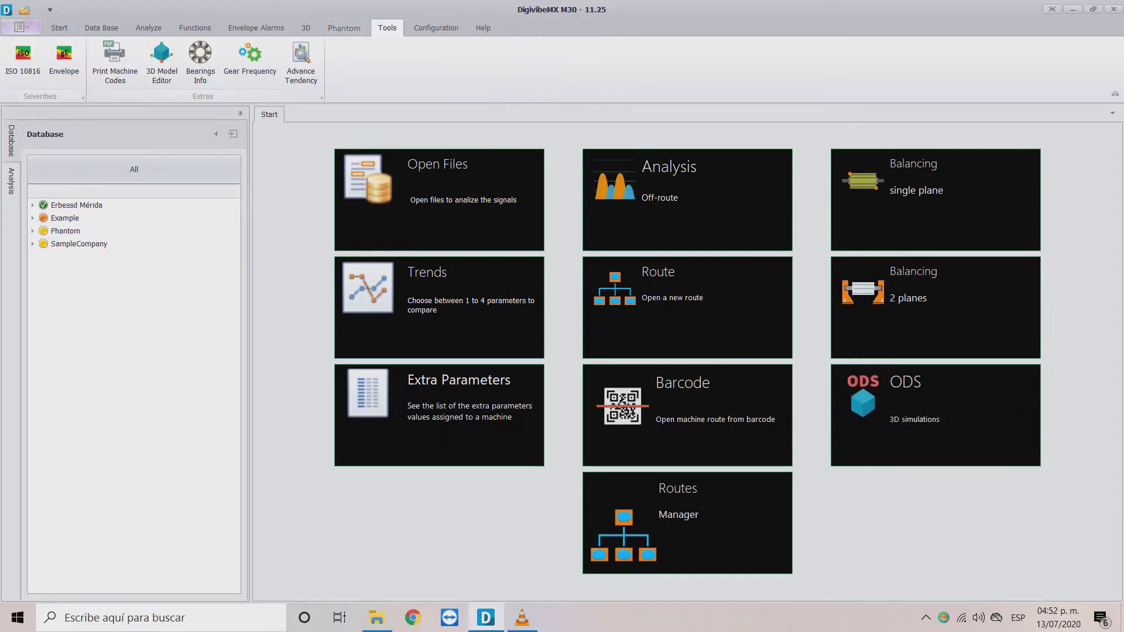
pyautogui.click(162, 59)
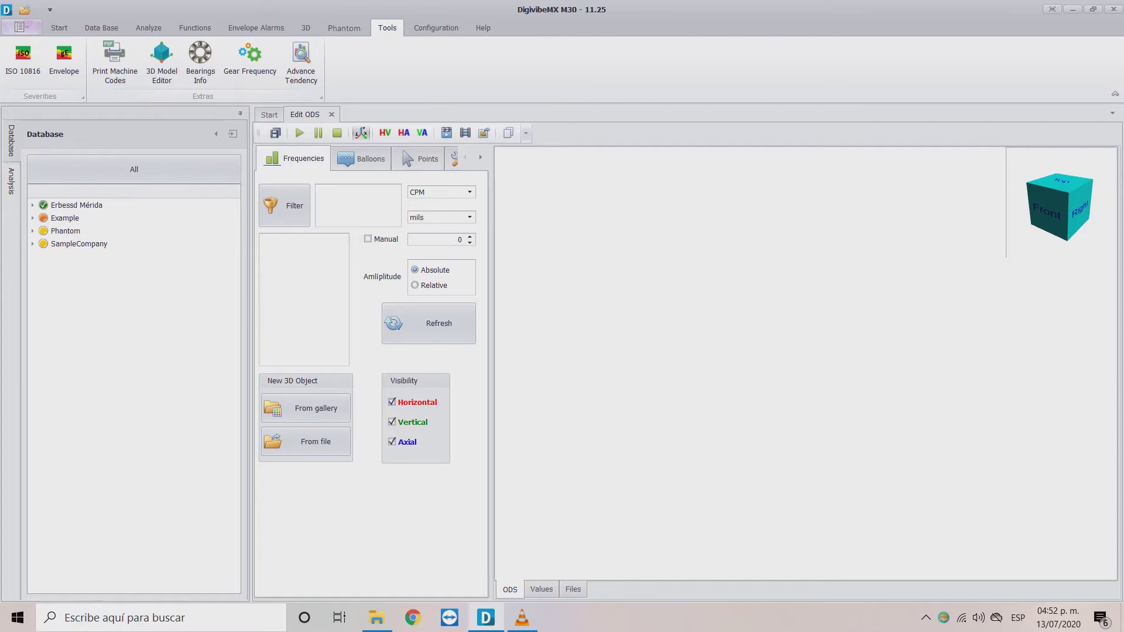
pyautogui.click(306, 441)
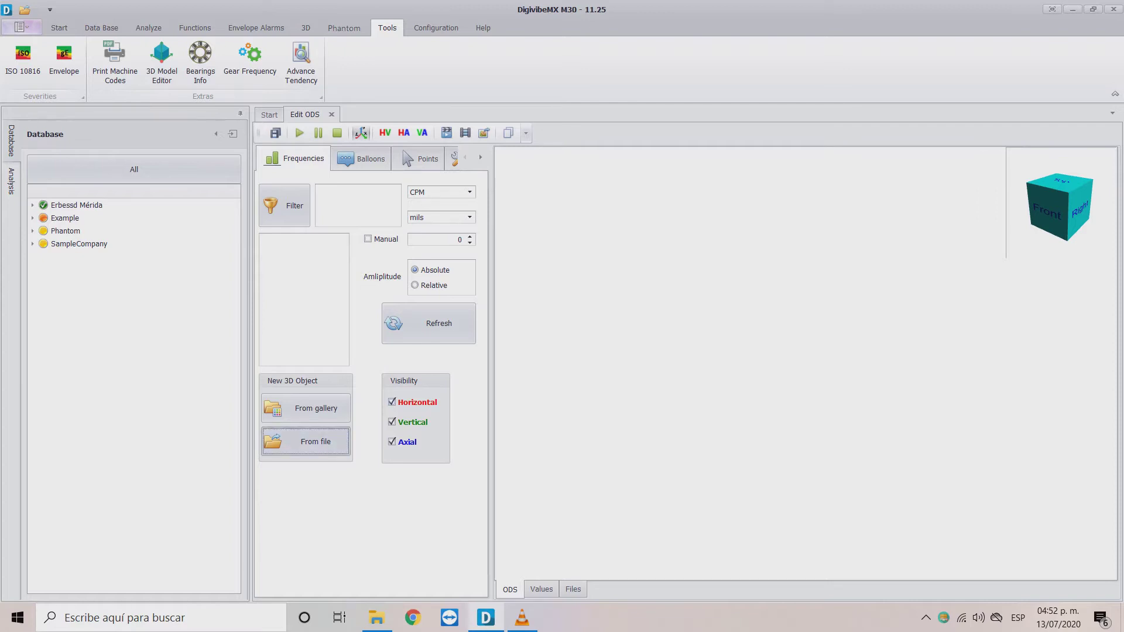
pyautogui.click(171, 123)
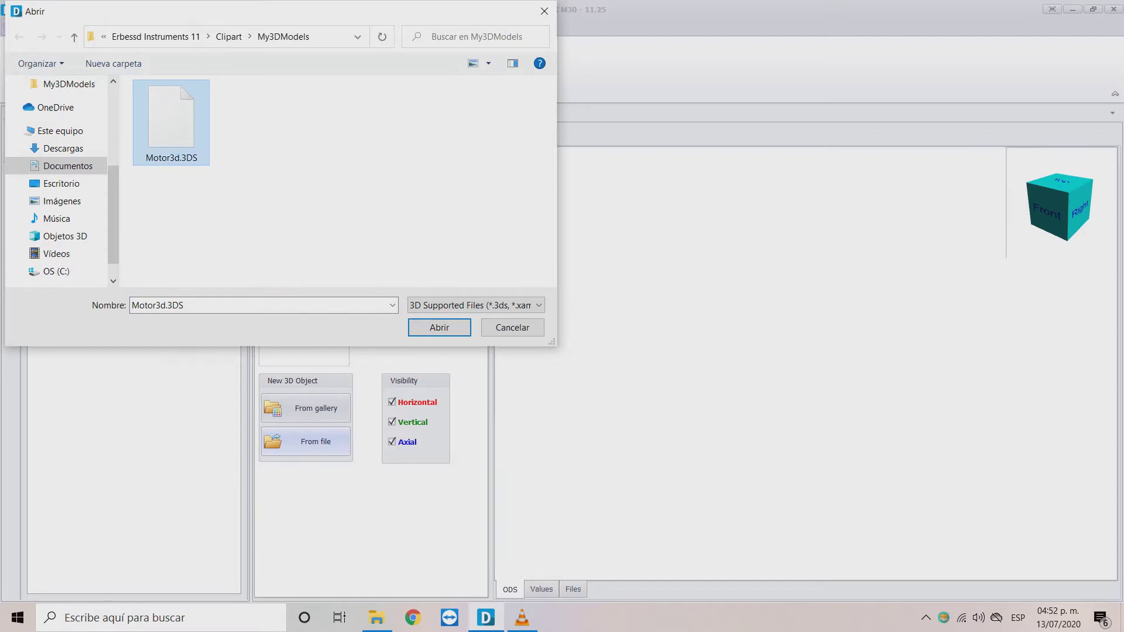
pyautogui.click(439, 327)
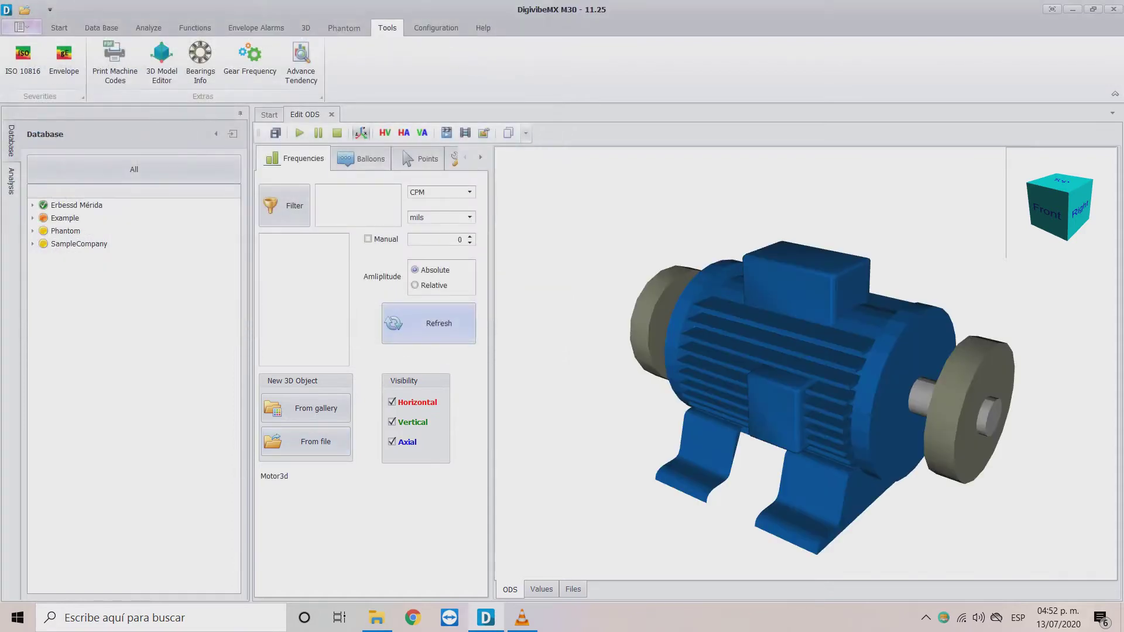
pyautogui.moveTo(779, 351); pyautogui.dragTo(855, 399)
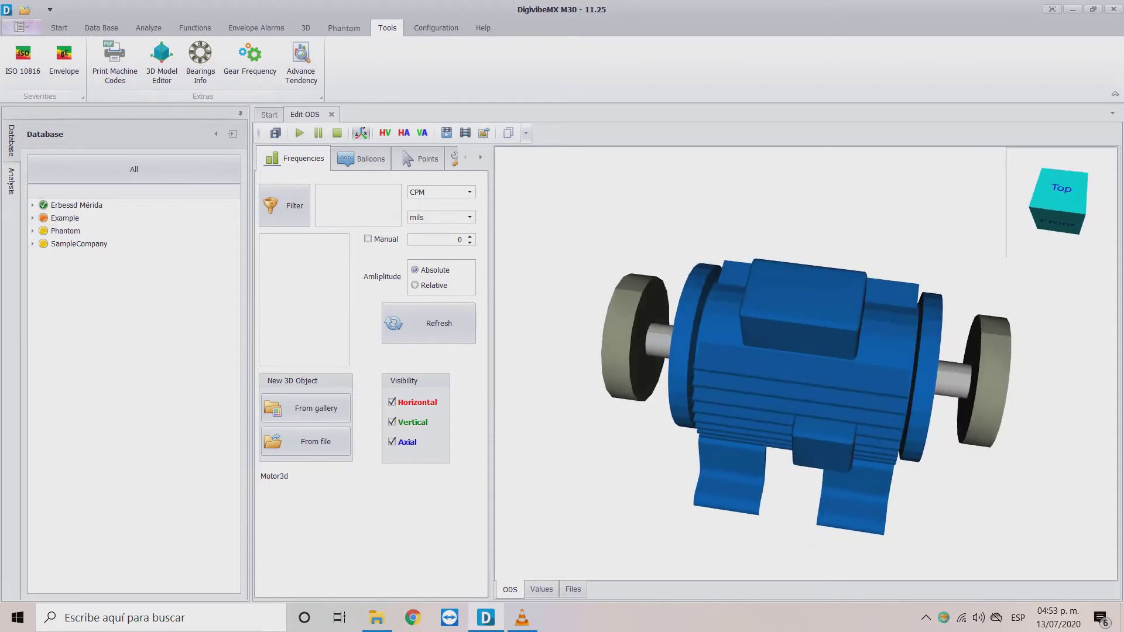
# - Add two measurement points and locate point 1 at a selected point on the motor's left shaft end
pyautogui.click(425, 158)
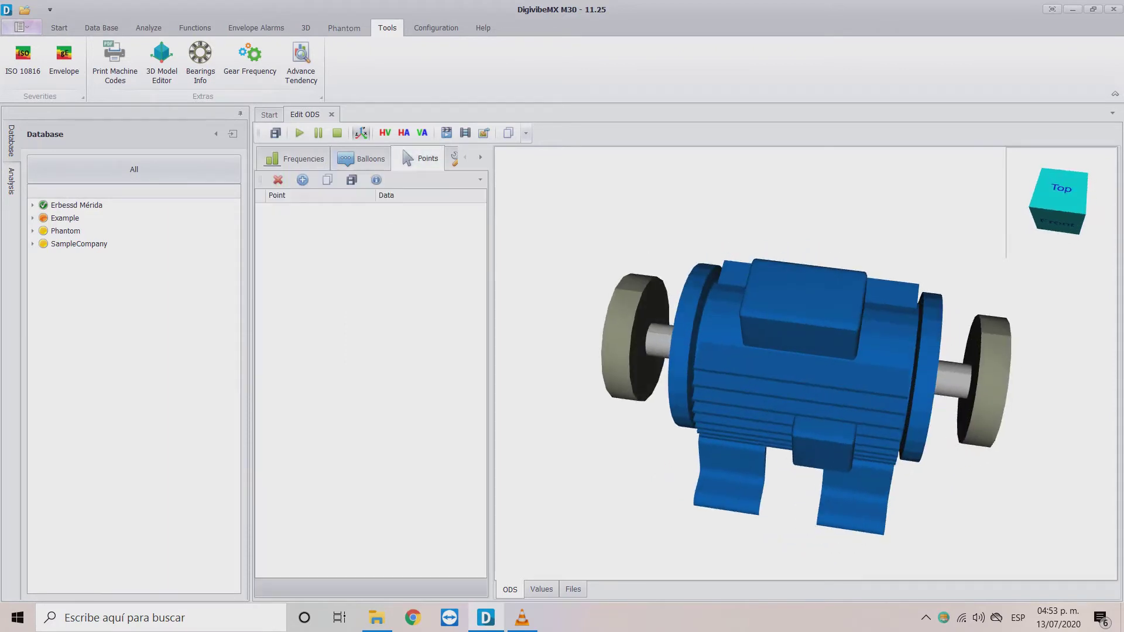
pyautogui.click(302, 180)
pyautogui.click(302, 180)
pyautogui.click(382, 211)
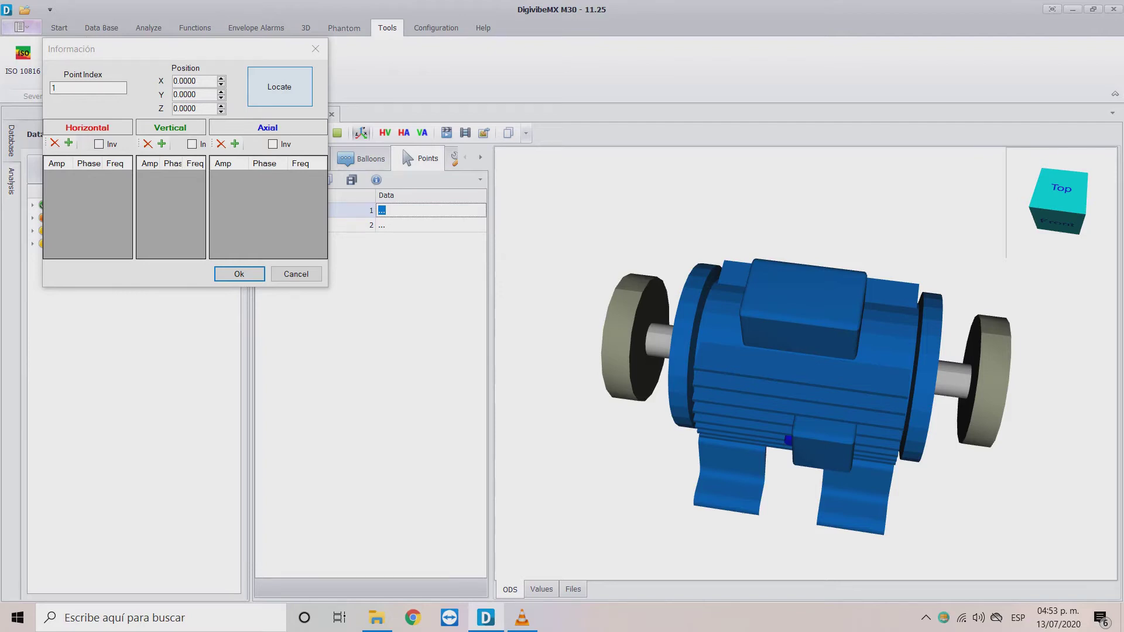
pyautogui.click(279, 86)
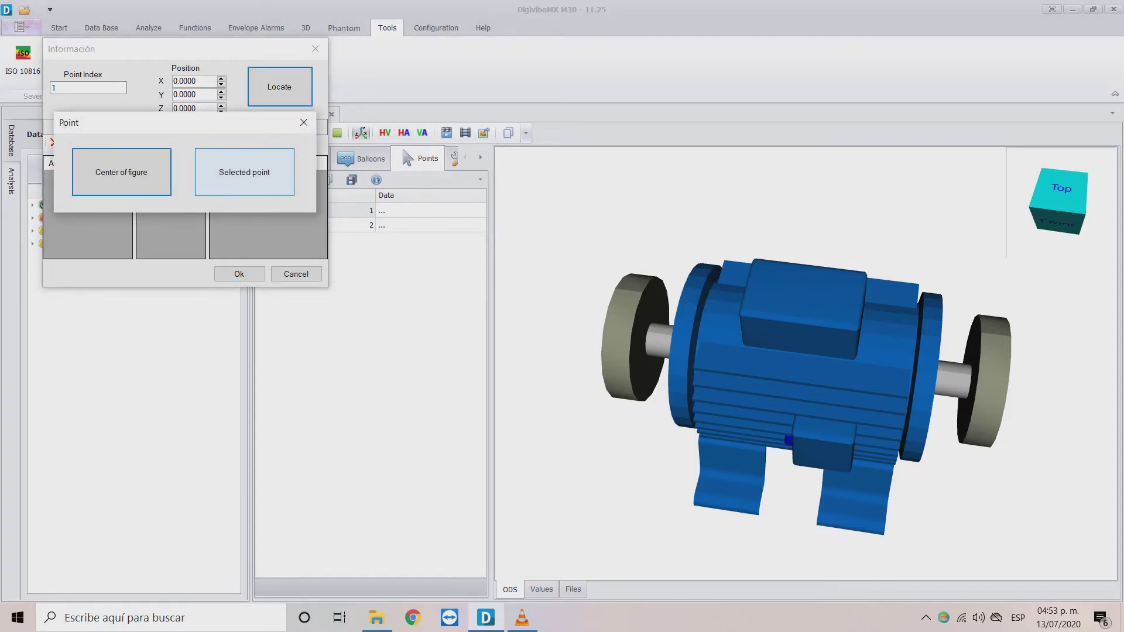
pyautogui.click(245, 173)
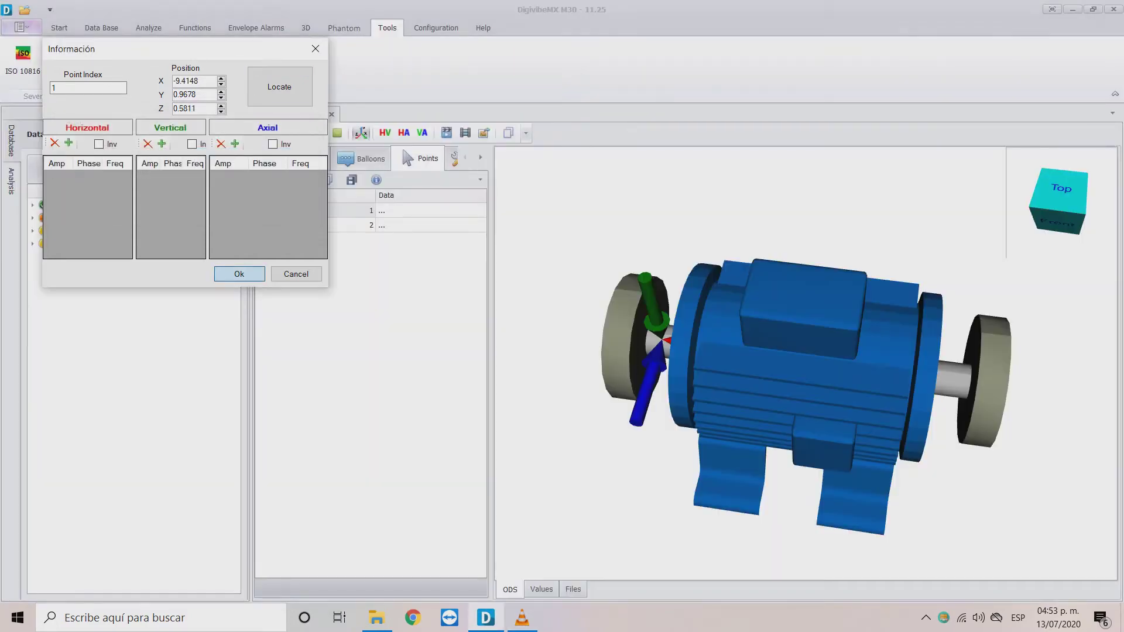
pyautogui.press('Return')
# - Locate point 2 at the center of figure of the disc on the motor's right shaft and invert its axial direction
pyautogui.click(382, 225)
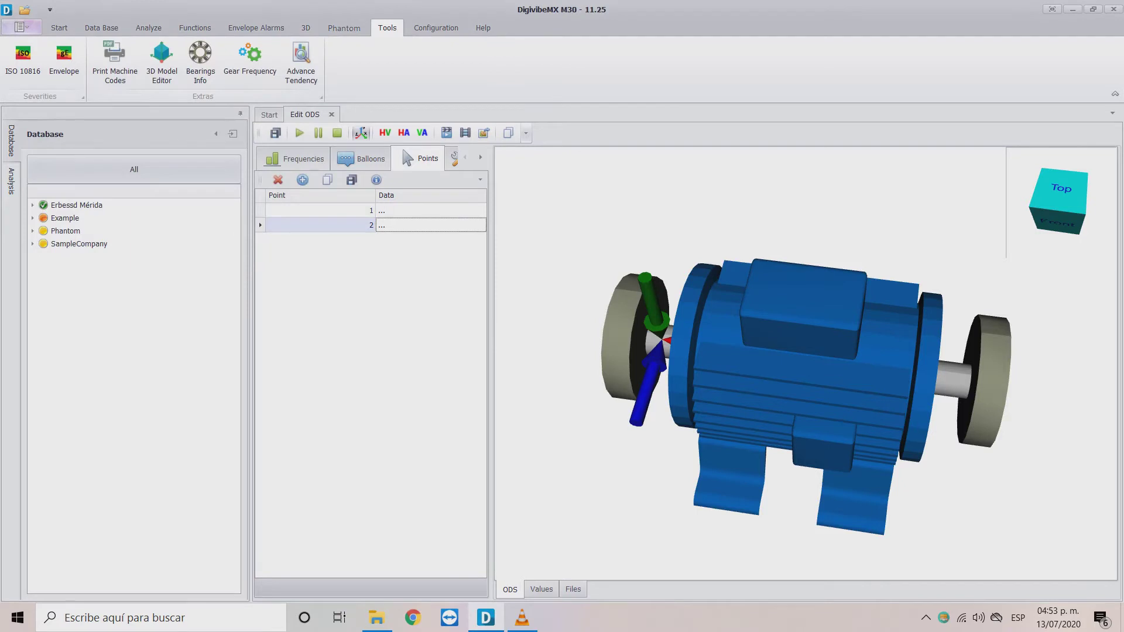
pyautogui.click(317, 124)
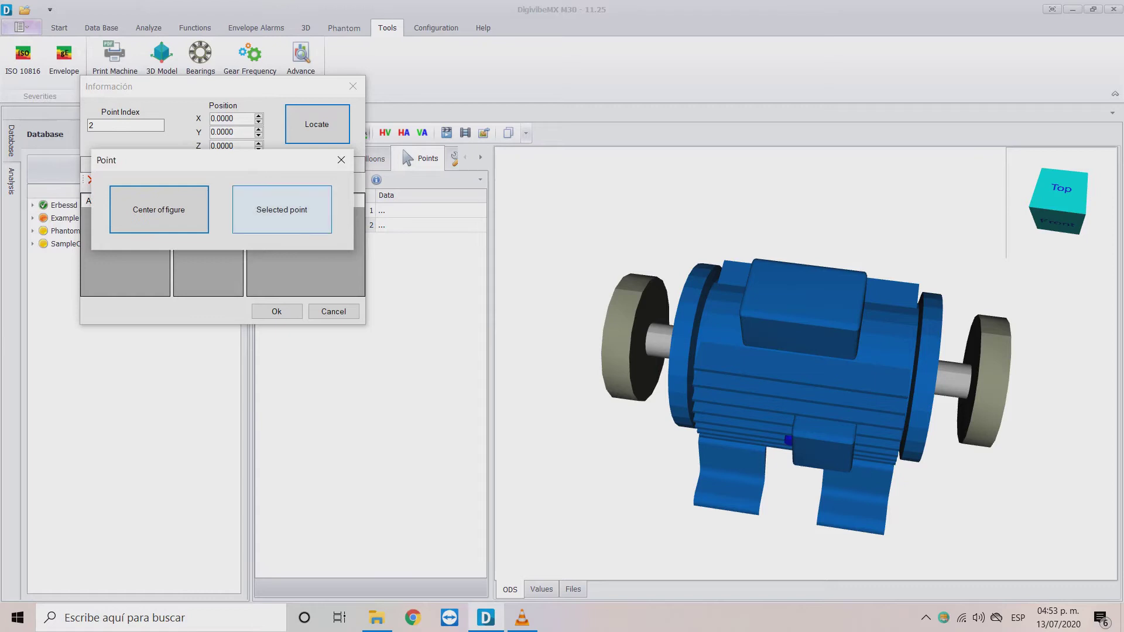
pyautogui.click(159, 210)
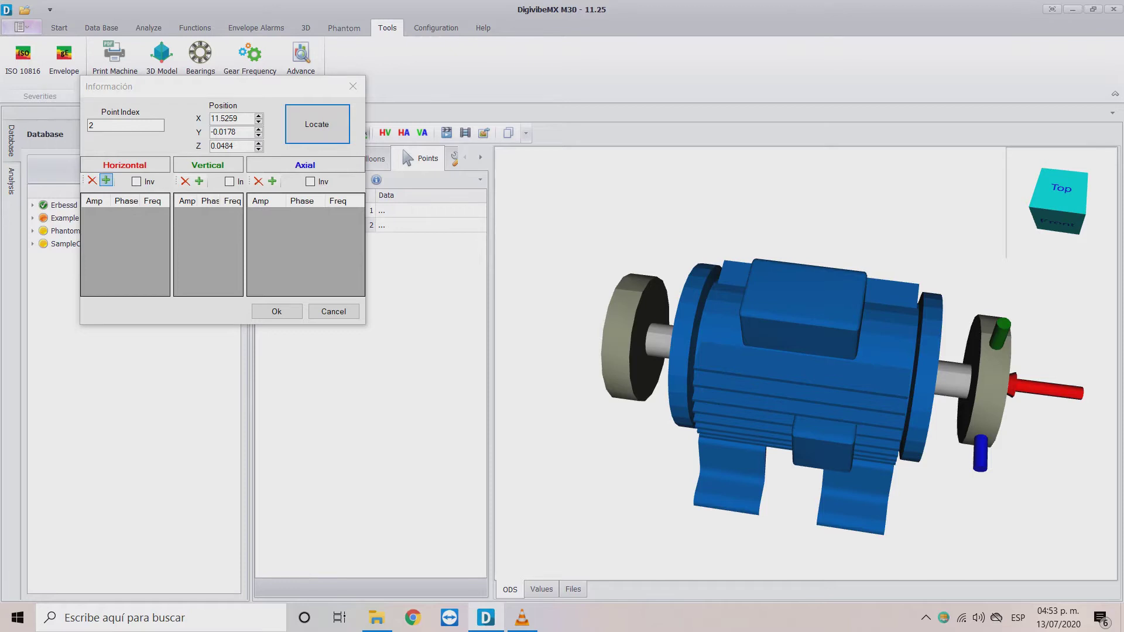
pyautogui.click(136, 181)
pyautogui.click(136, 182)
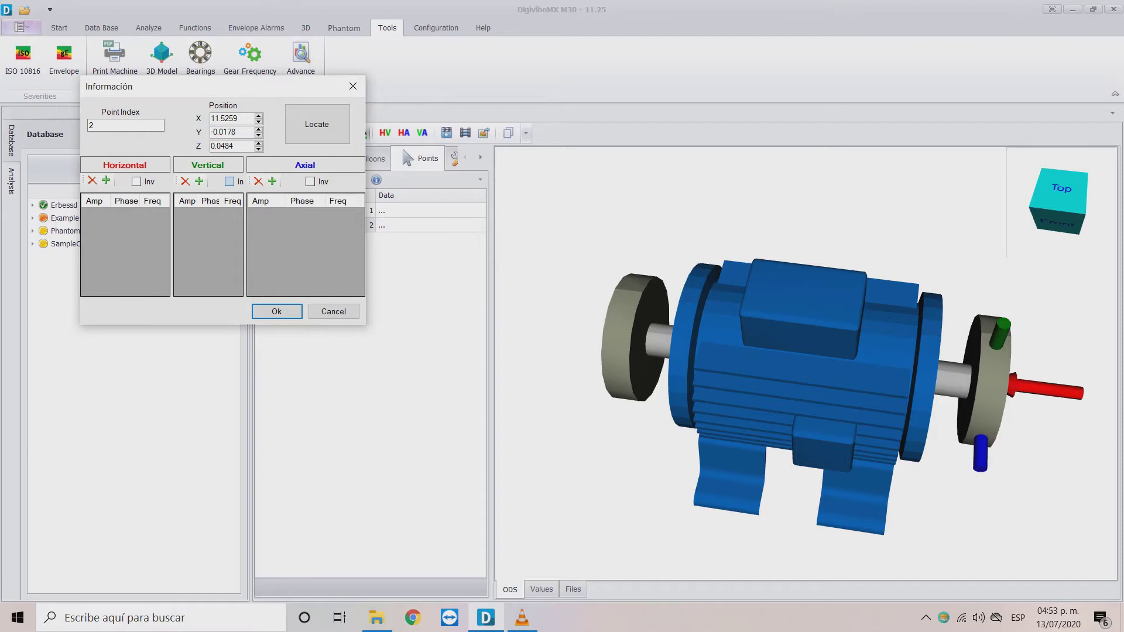
pyautogui.click(311, 181)
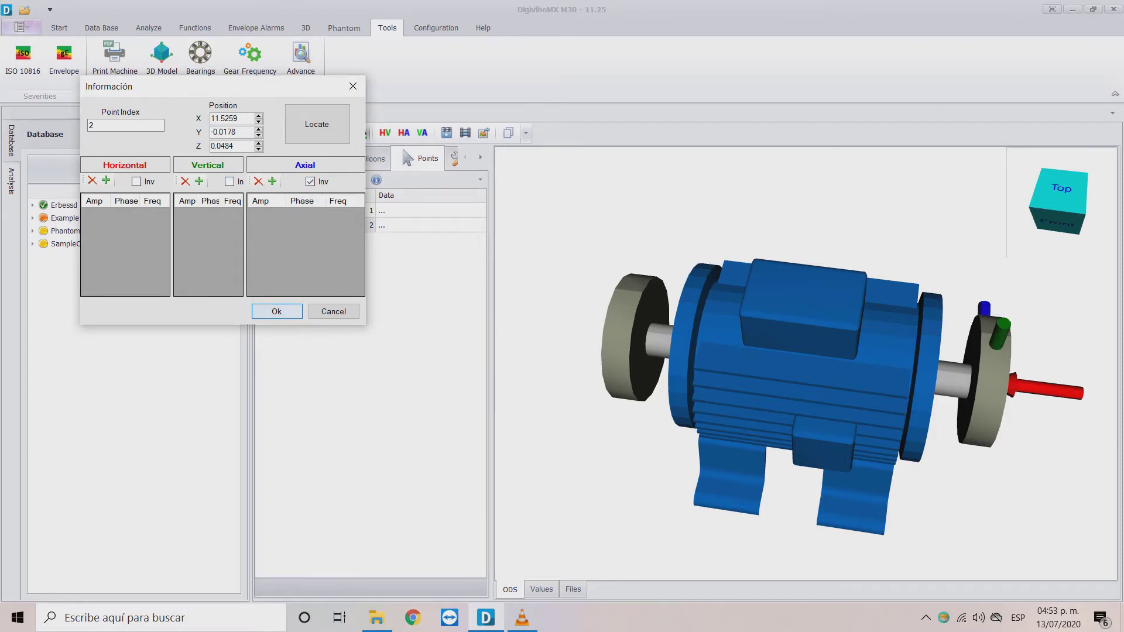
pyautogui.click(276, 311)
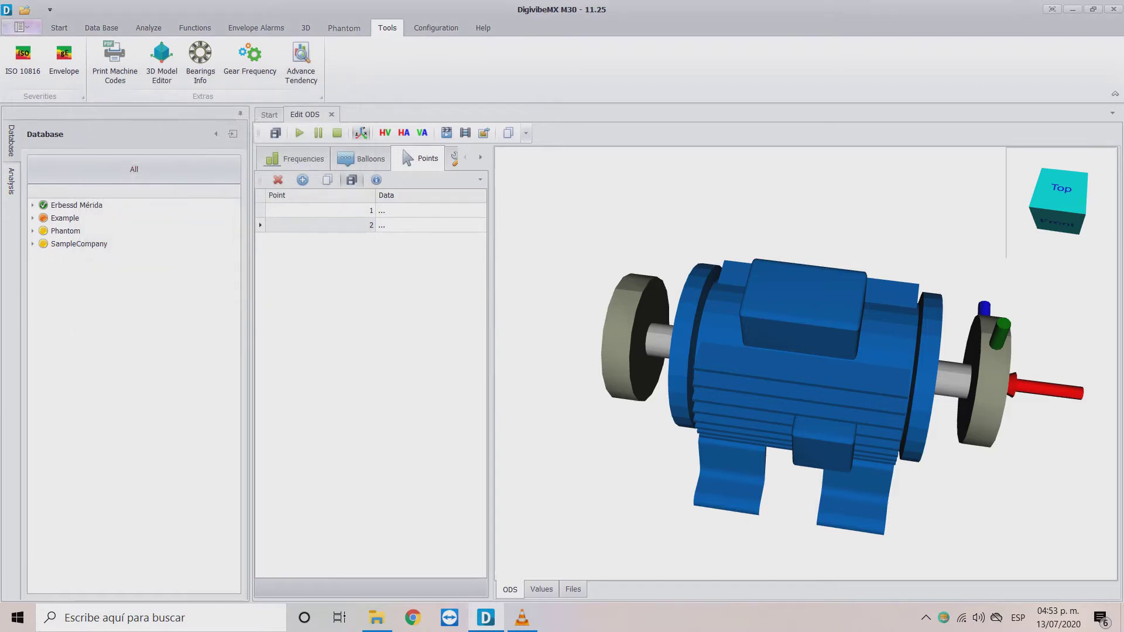
# - Save the model with its points in the My3DModels category under the name TestMotor, and close the editor
pyautogui.click(275, 133)
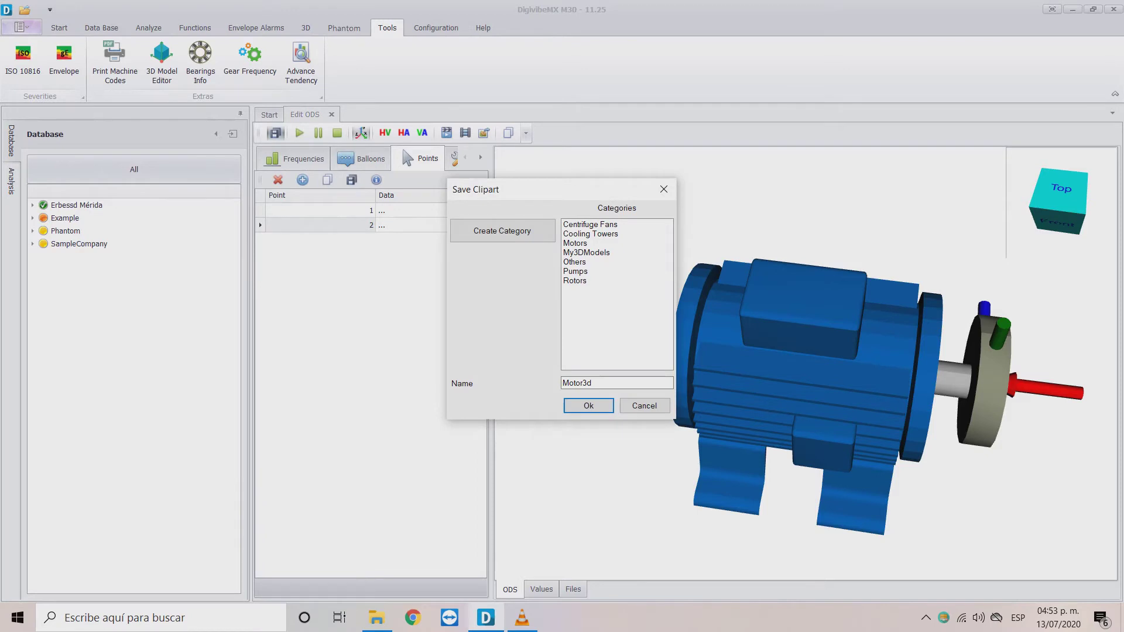
pyautogui.click(586, 252)
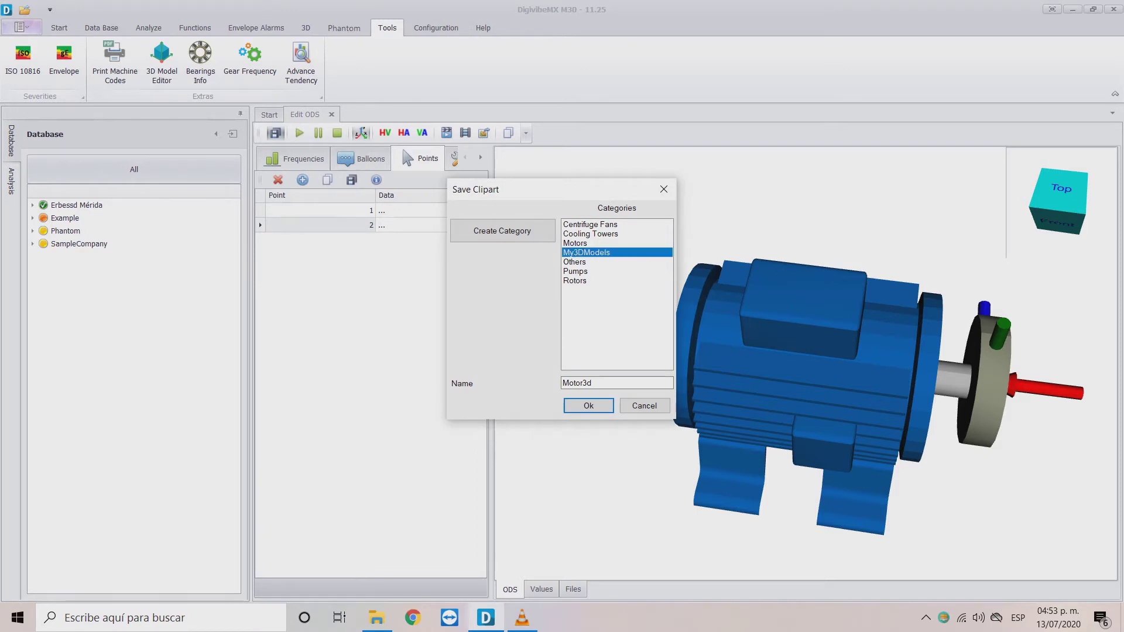
pyautogui.press('Tab')
pyautogui.write('TestMotor')
pyautogui.press('Return')
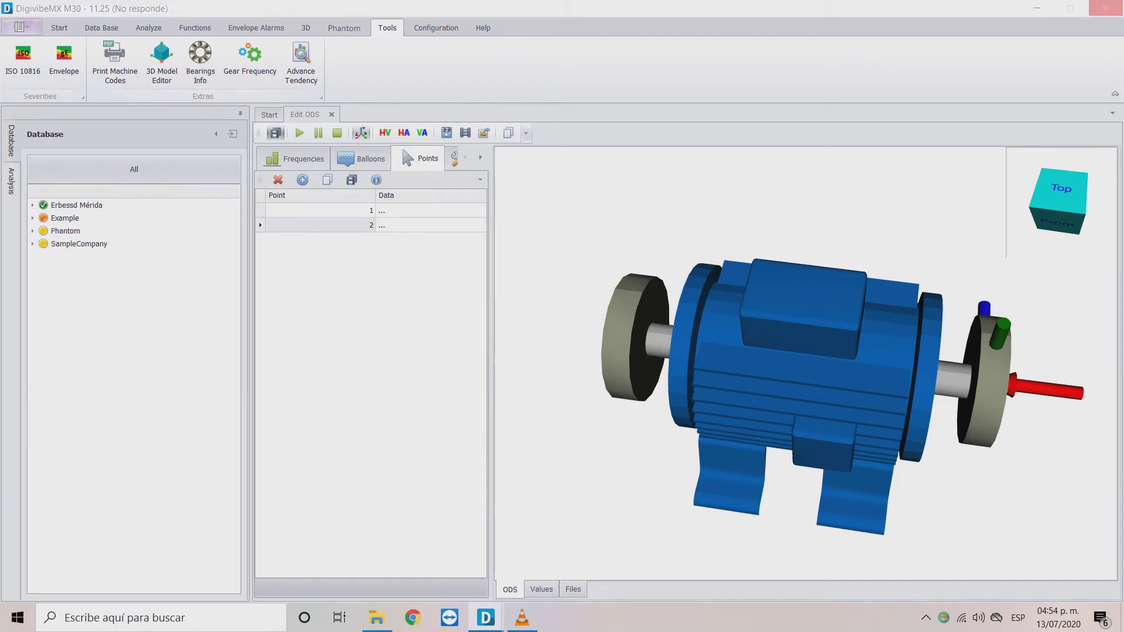
pyautogui.press('Return')
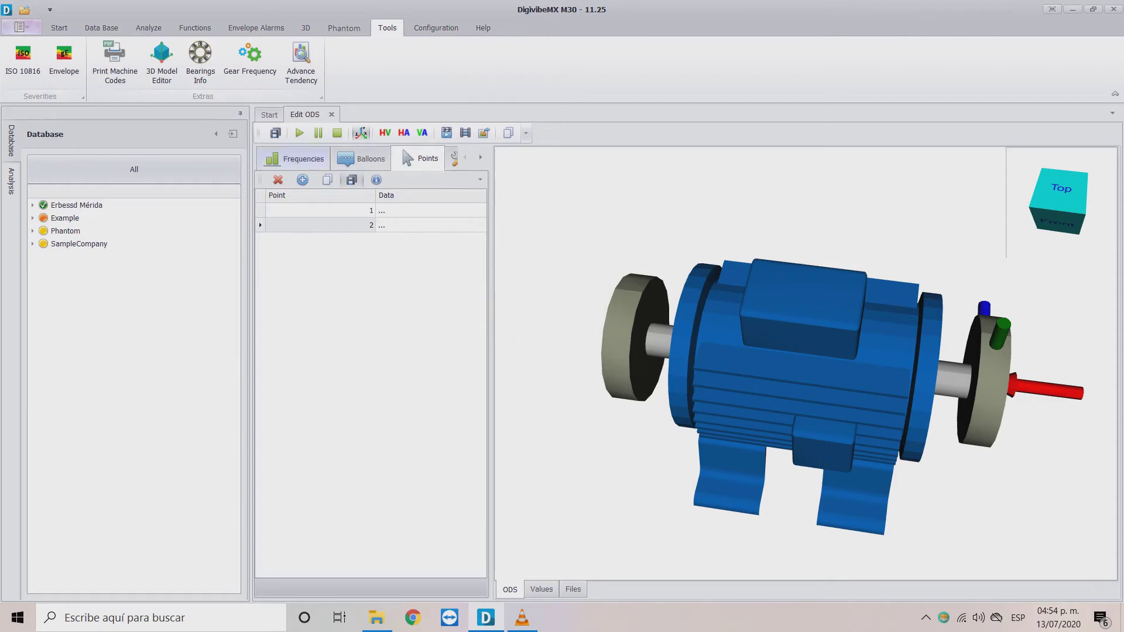
pyautogui.hotkey('ctrl', 'F4')
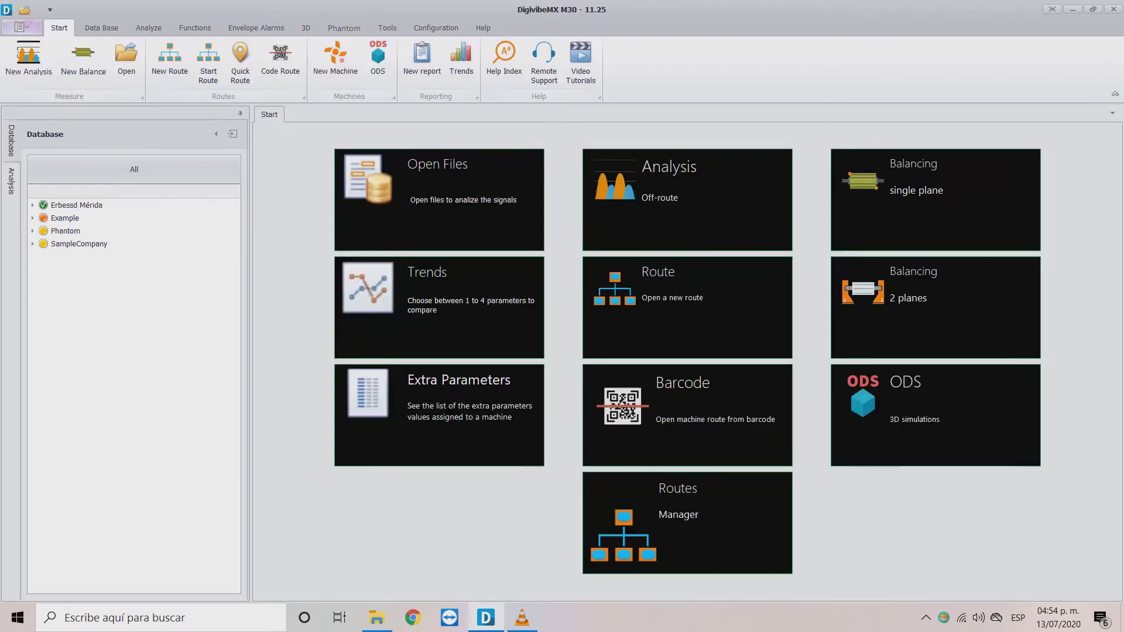
# - Open the configuration of the Air Extractor machine in Phantom's Electronic Assembly area
pyautogui.click(33, 231)
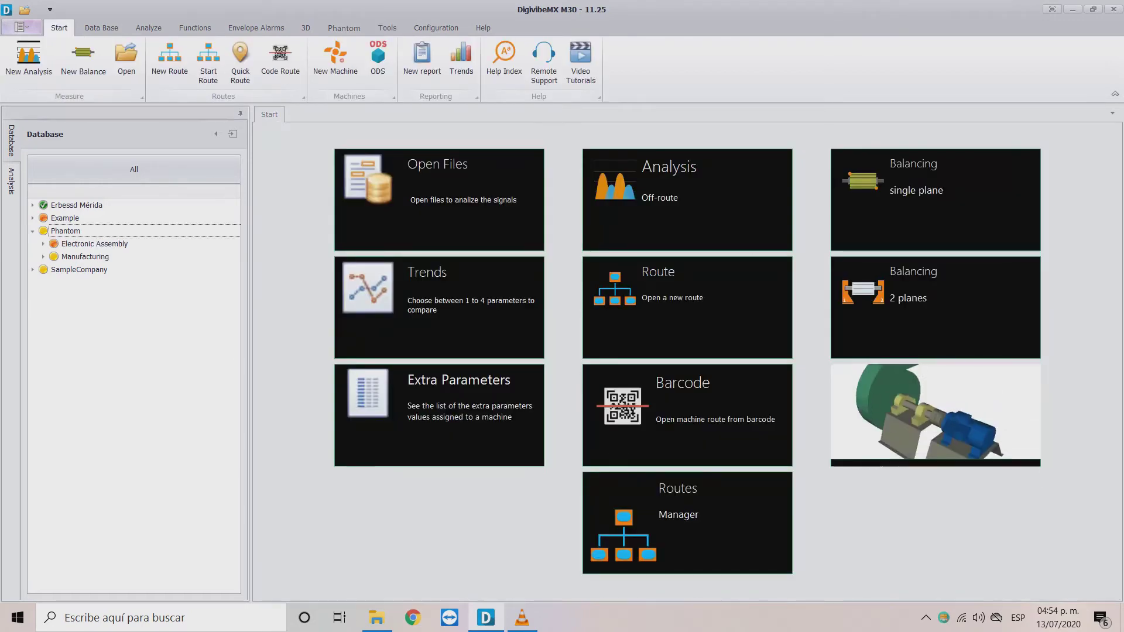
pyautogui.click(84, 257)
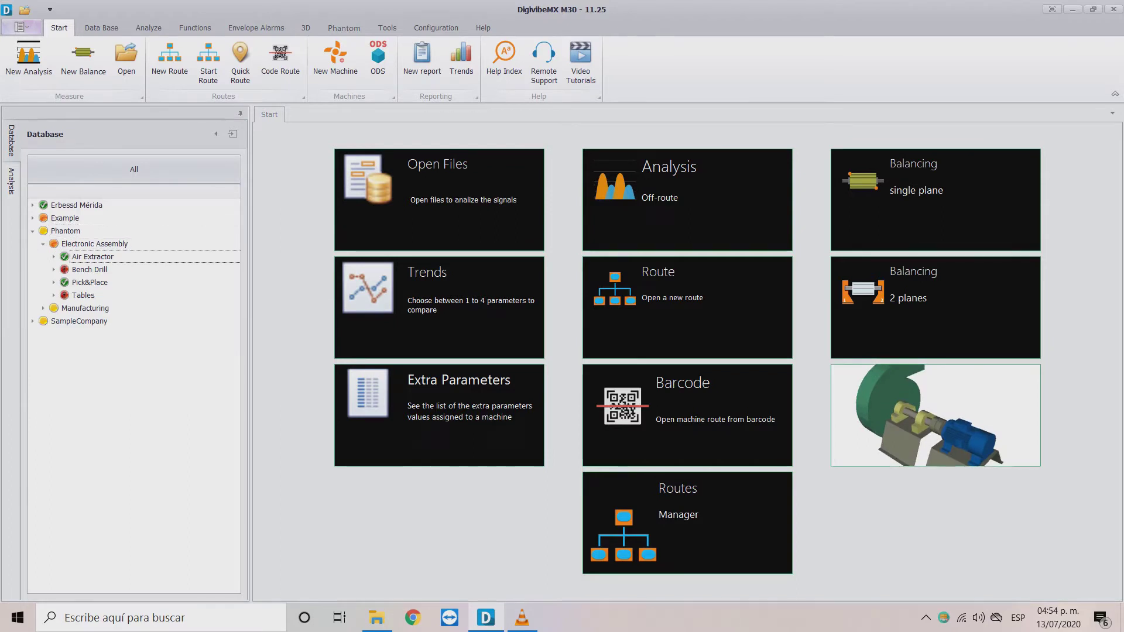
pyautogui.rightClick(84, 257)
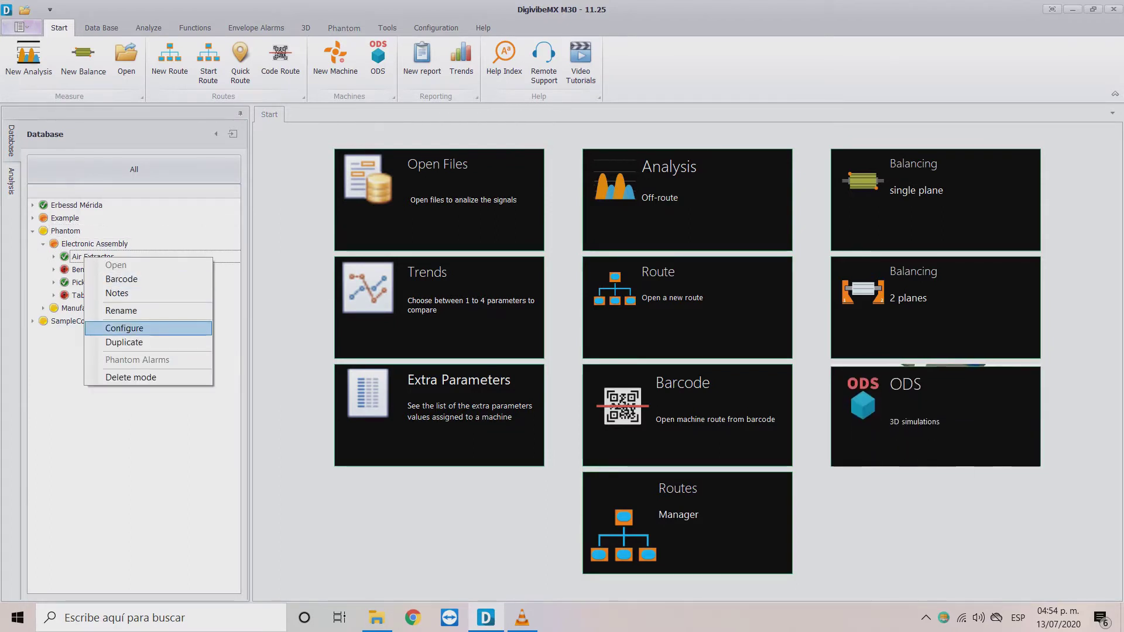
pyautogui.click(124, 328)
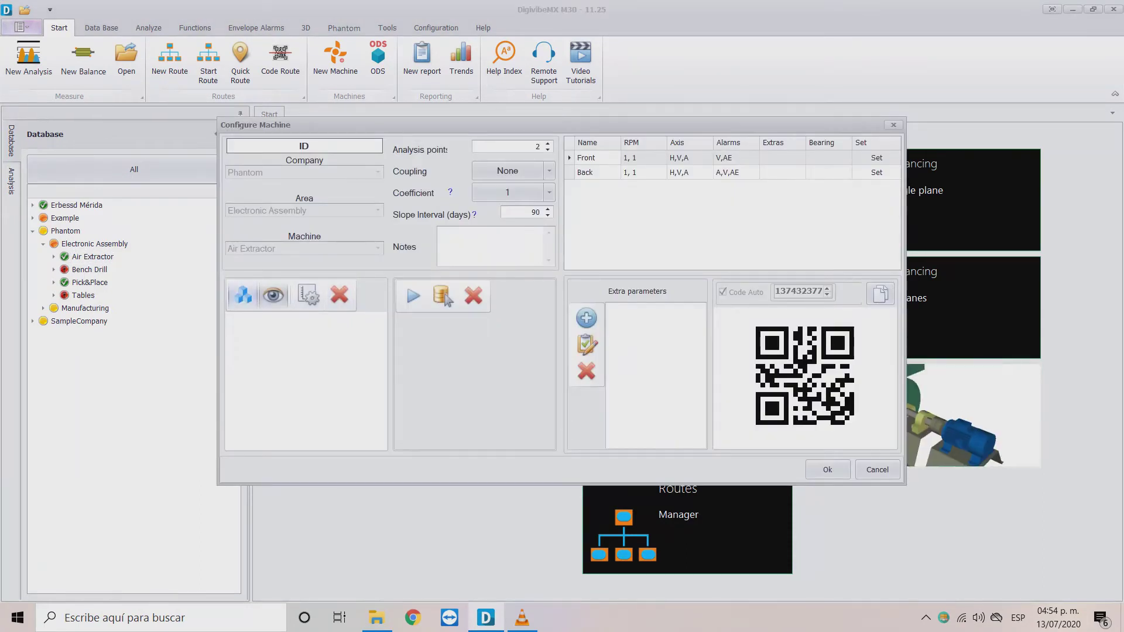
# - Load Motor3d.3DS from the My3DModels folder as a new 3D file for the machine
pyautogui.click(244, 295)
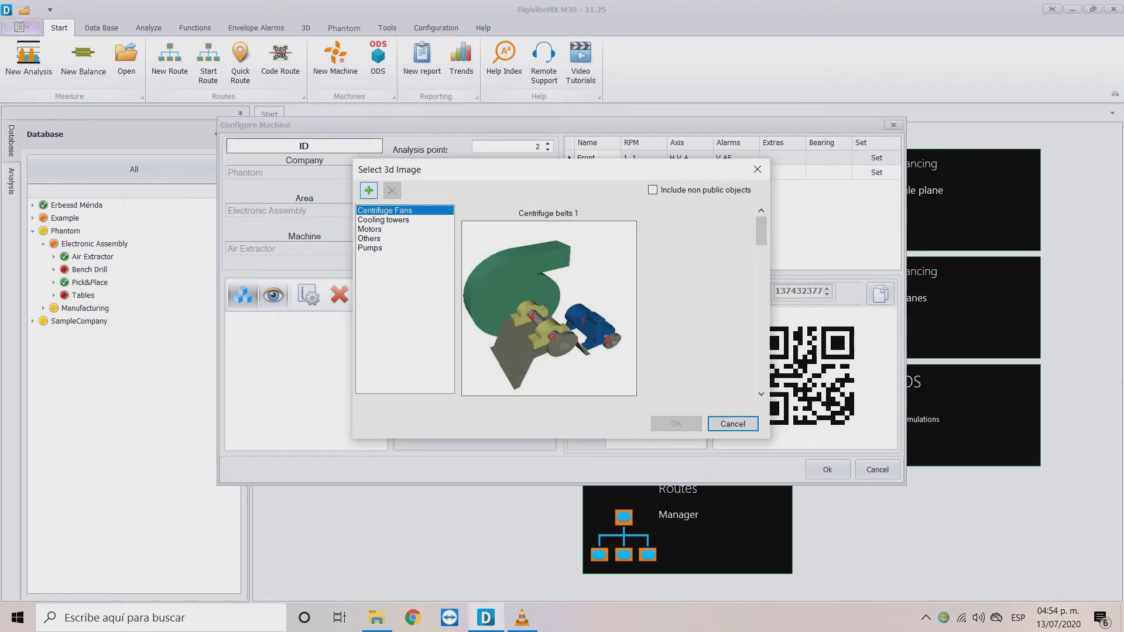
pyautogui.click(369, 190)
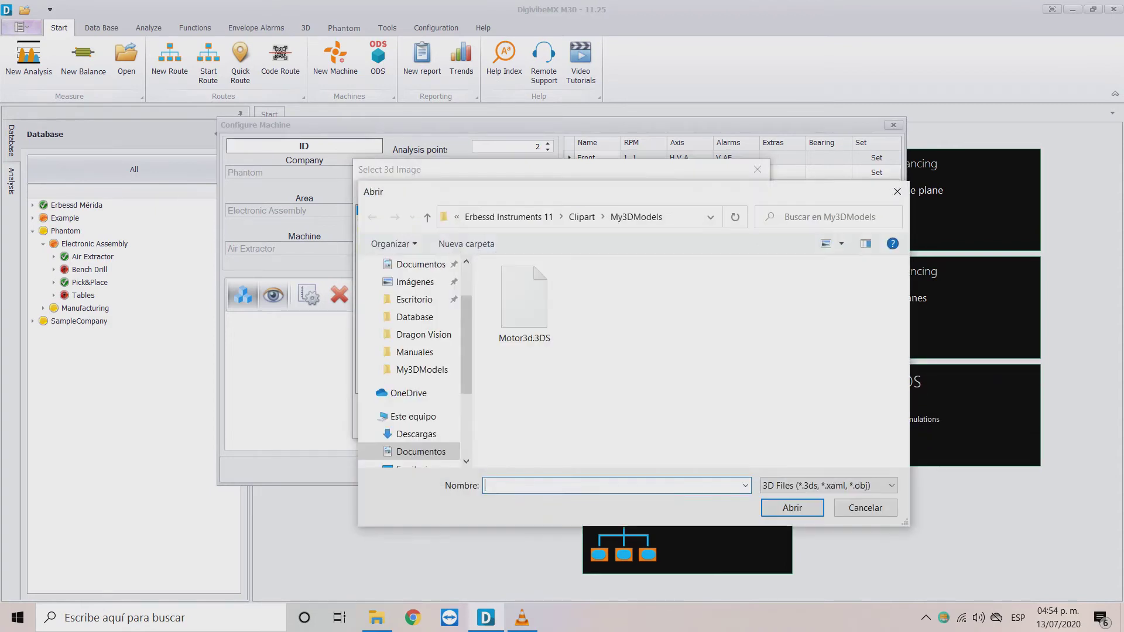
pyautogui.click(524, 303)
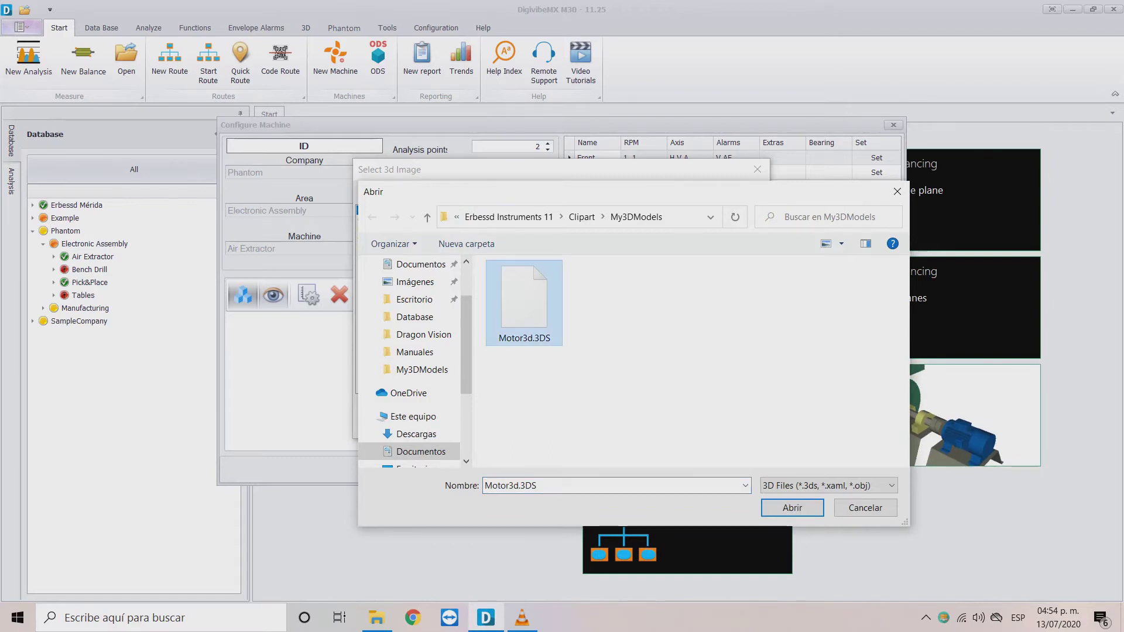
pyautogui.click(792, 507)
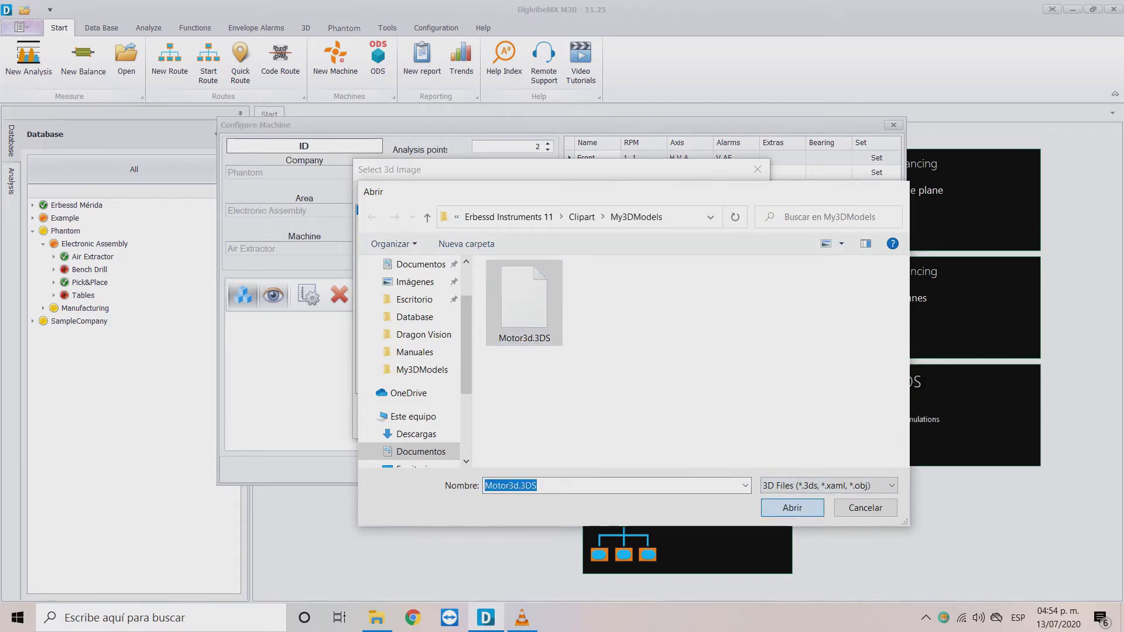
pyautogui.press('Return')
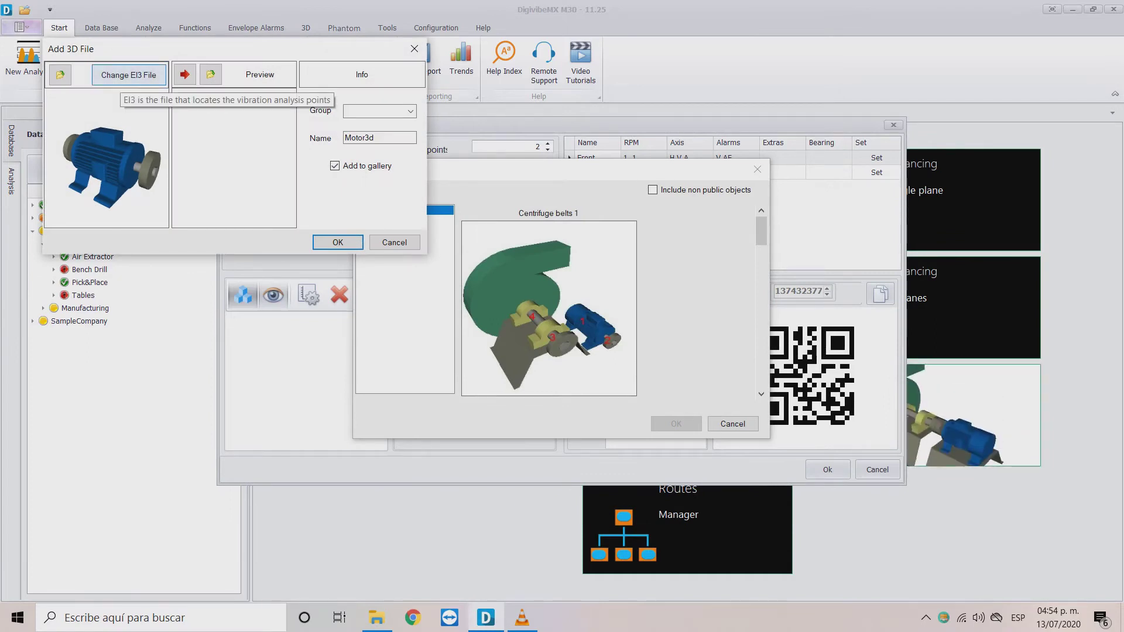
# - Assign TestMotor.ei3 as the EI3 file of the model and generate its preview image from the 3D view
pyautogui.click(128, 75)
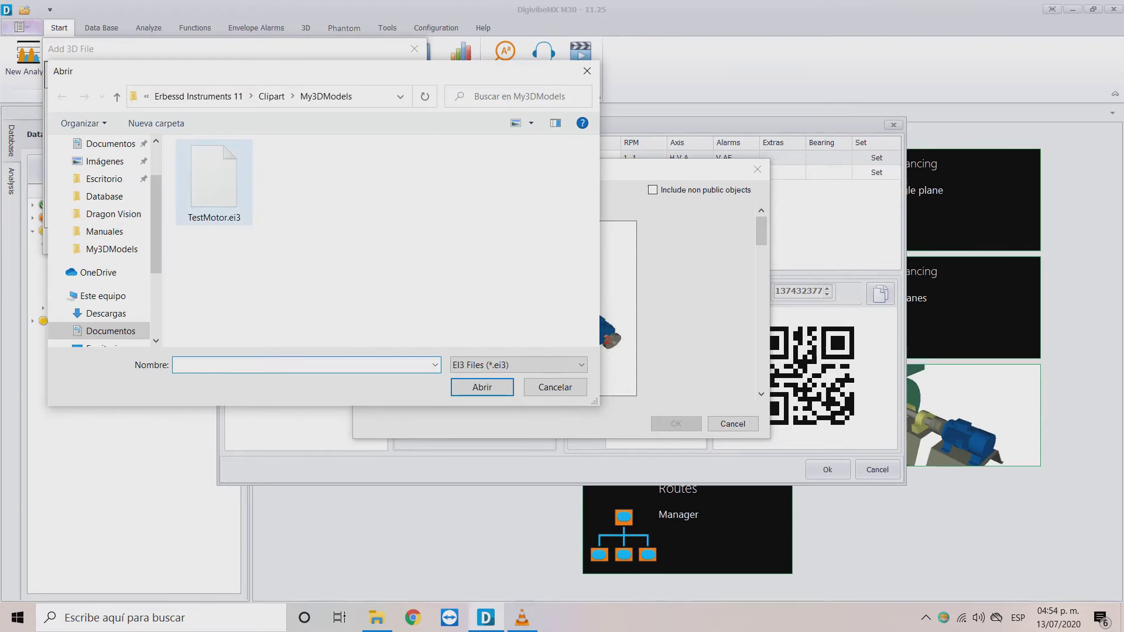
pyautogui.click(214, 182)
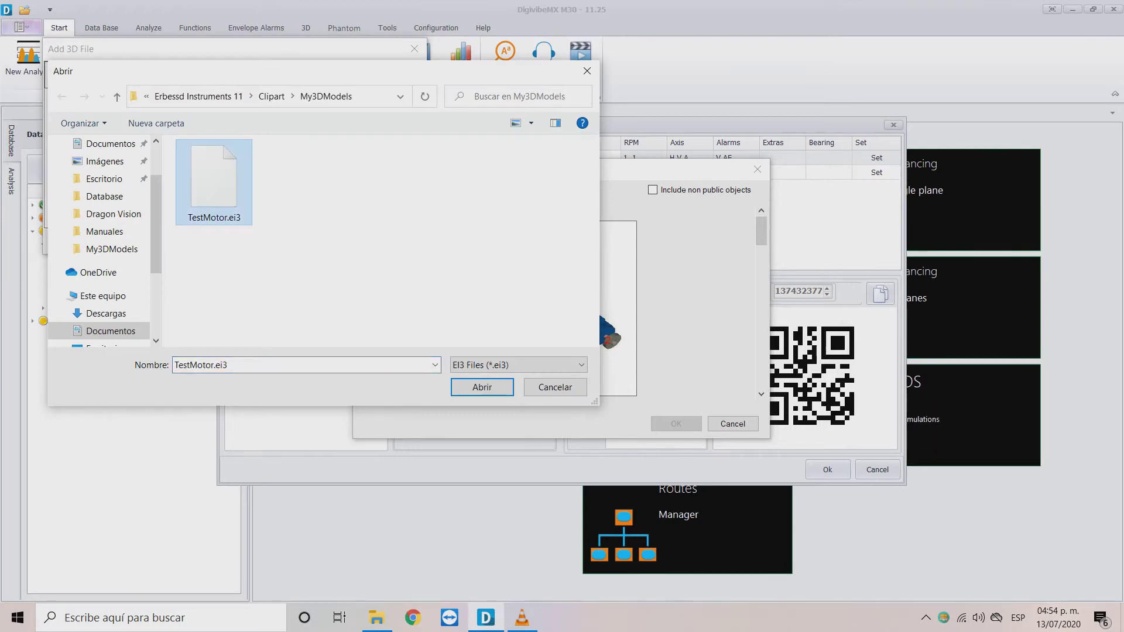
pyautogui.click(481, 387)
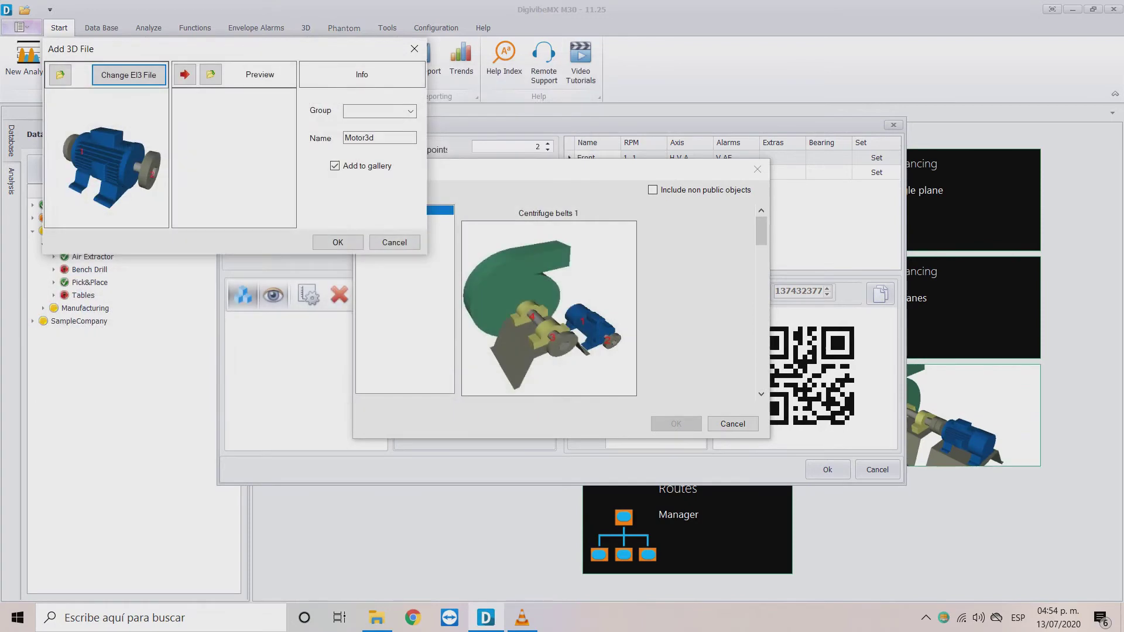
pyautogui.click(184, 74)
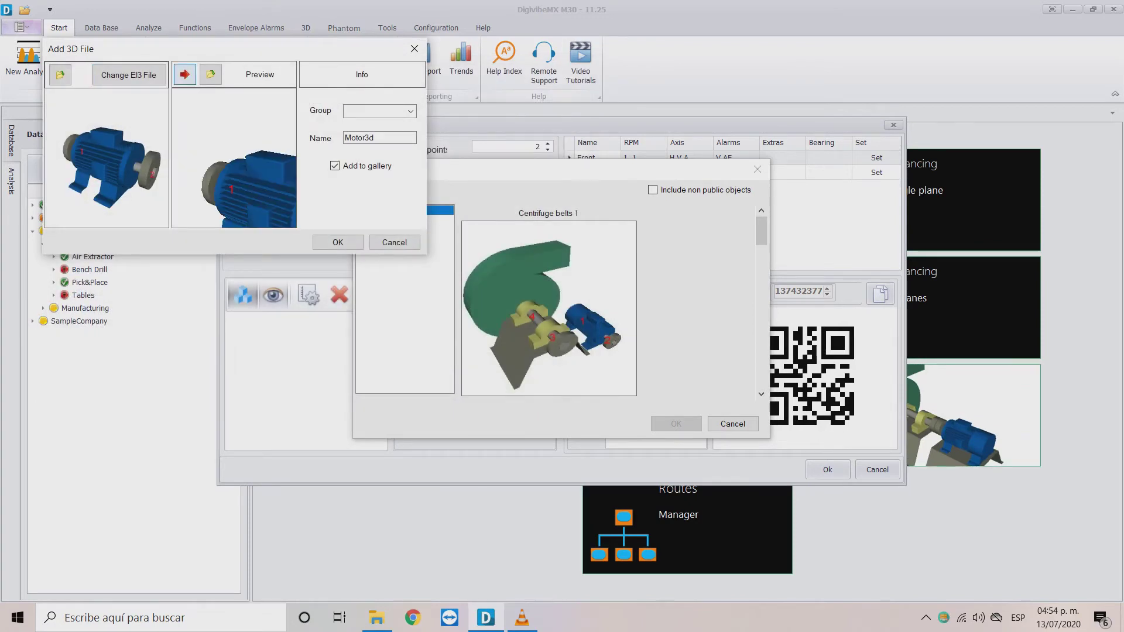
# - Add the 3D model to the gallery in the Motors group under the name NewMotor
pyautogui.click(410, 110)
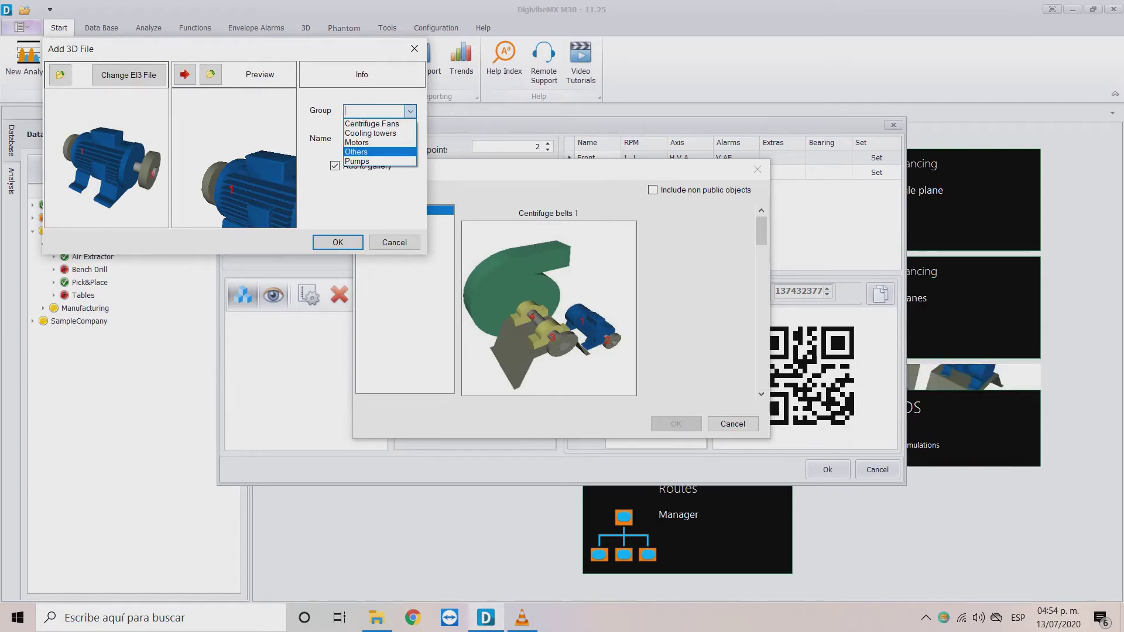
pyautogui.click(379, 142)
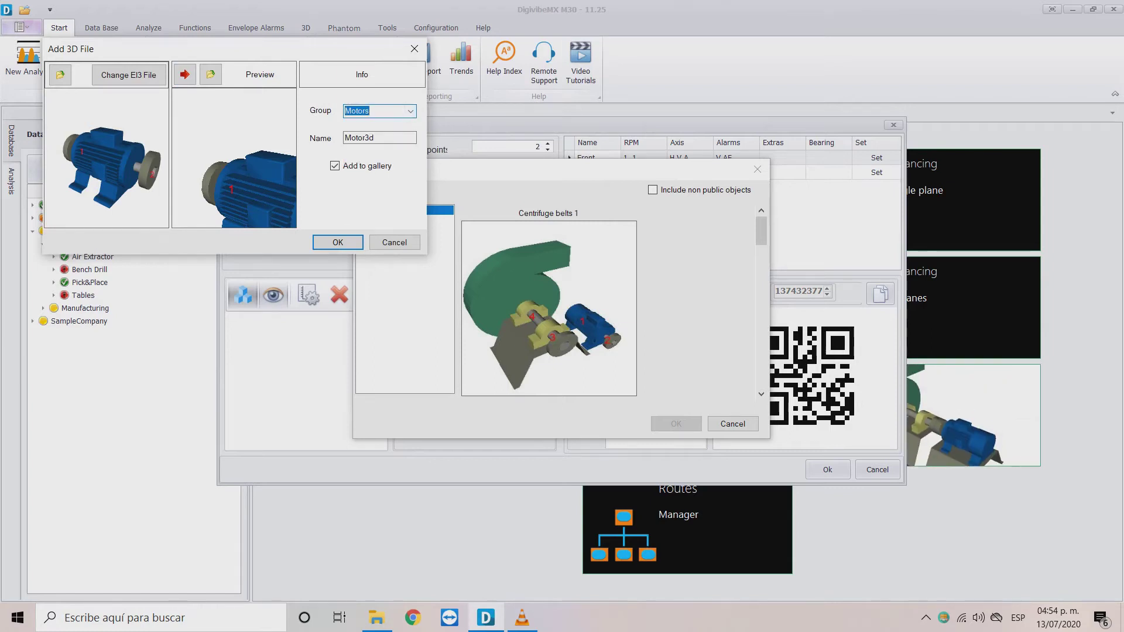
pyautogui.moveTo(376, 138); pyautogui.dragTo(344, 138)
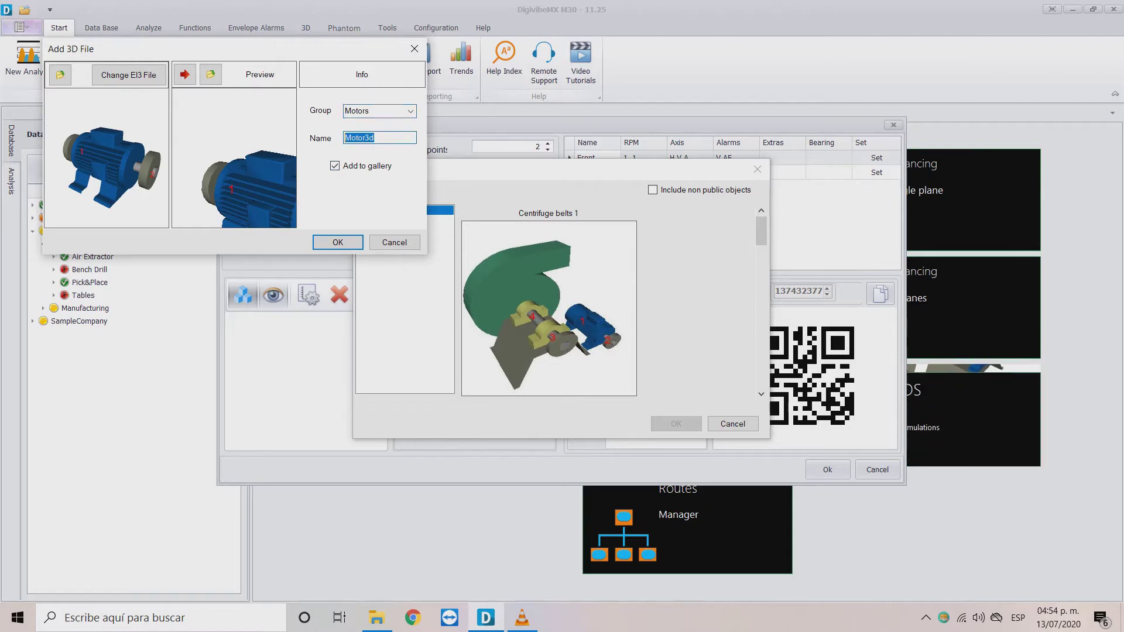
pyautogui.write('NewMotor')
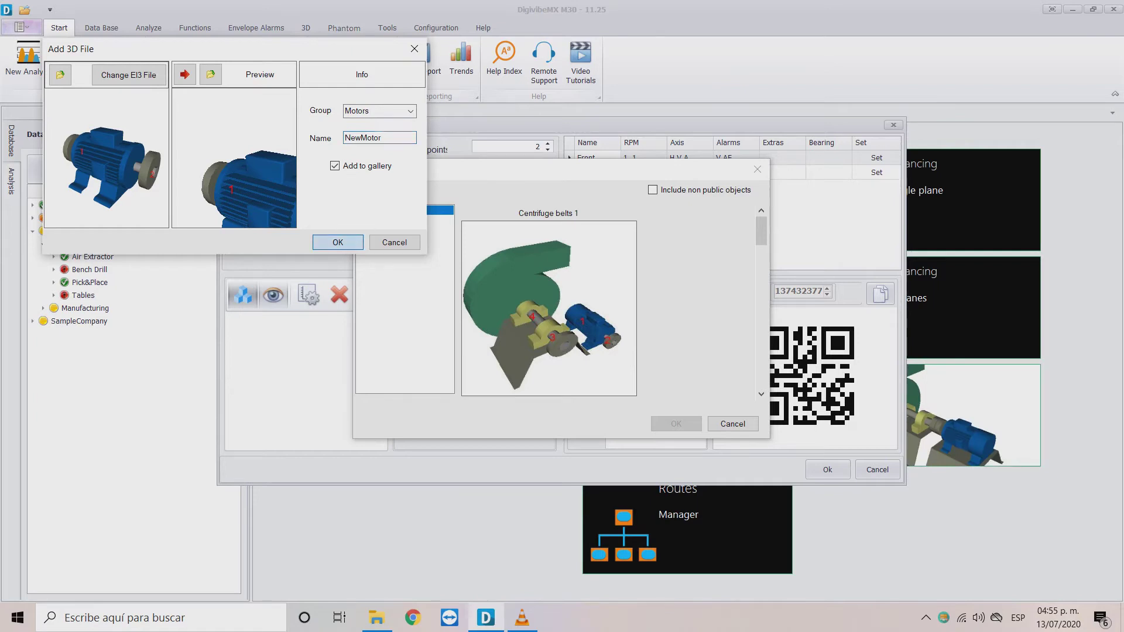
pyautogui.press('Return')
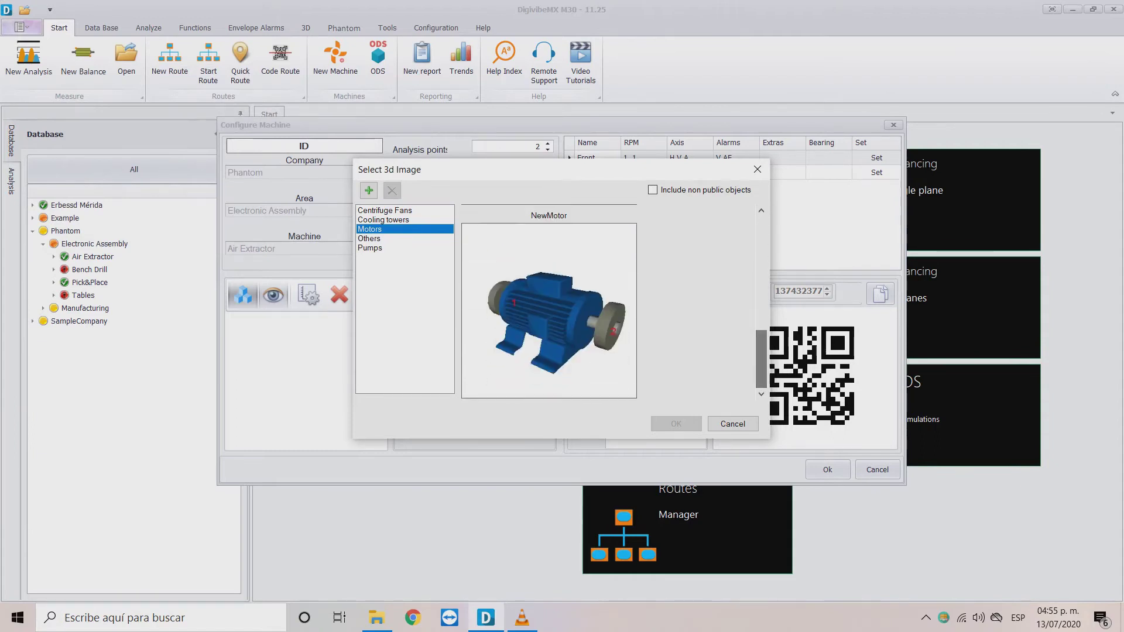
# - Assign the NewMotor model to the Air Extractor machine and save the machine configuration
pyautogui.click(610, 254)
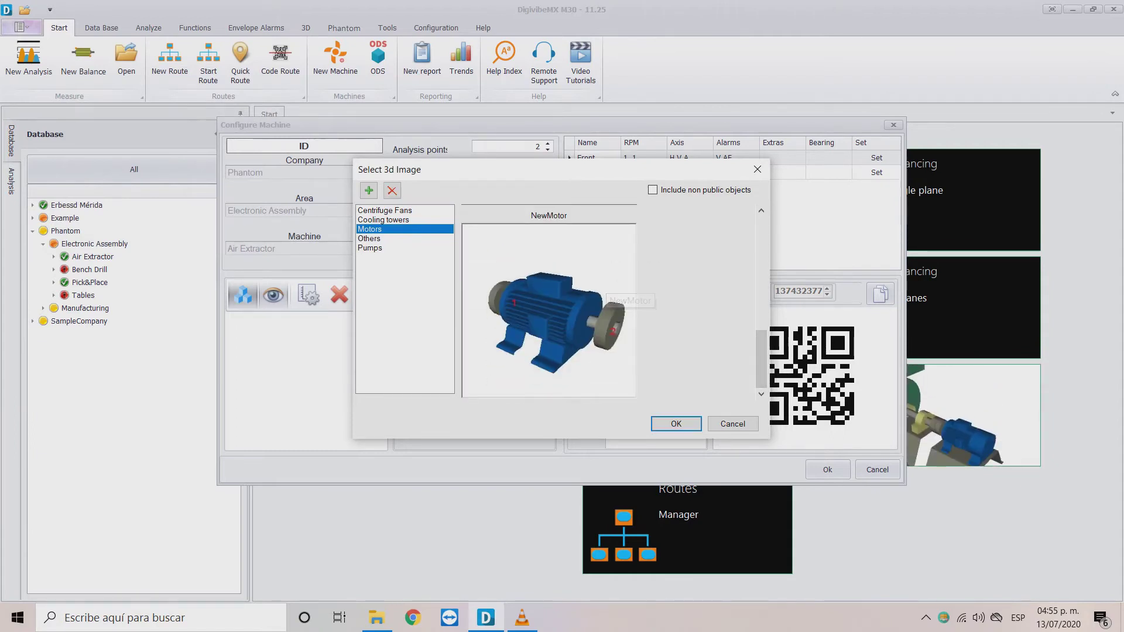
pyautogui.click(676, 424)
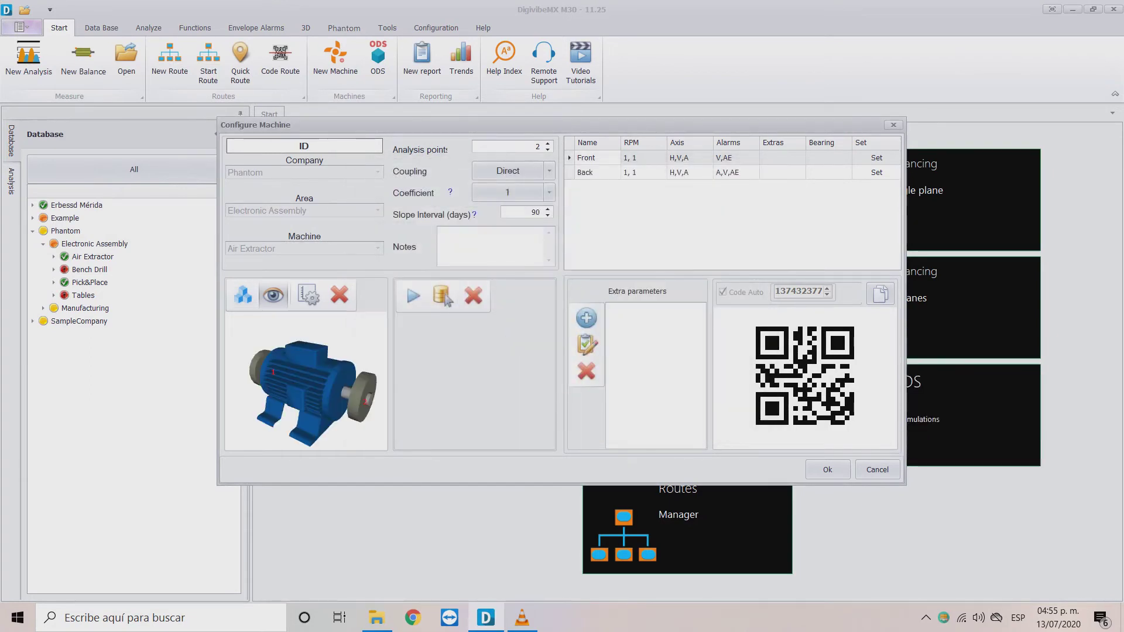
pyautogui.click(827, 469)
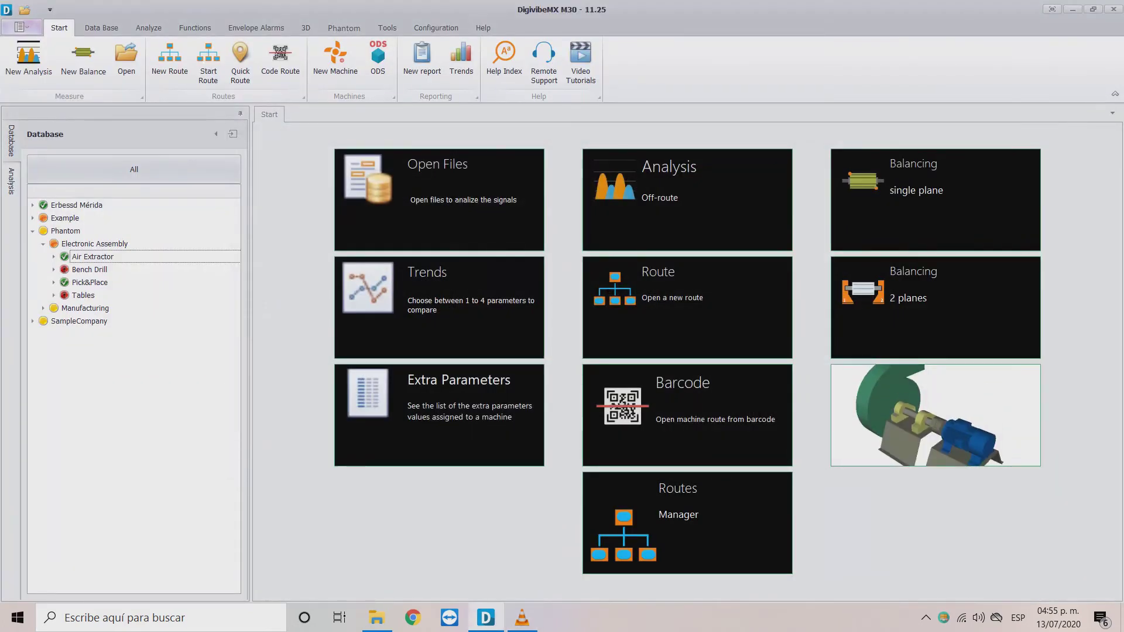
# - Collapse the Phantom company and open the vent1 machine from the ODS area of the Example company as an ODS simulation
pyautogui.click(42, 244)
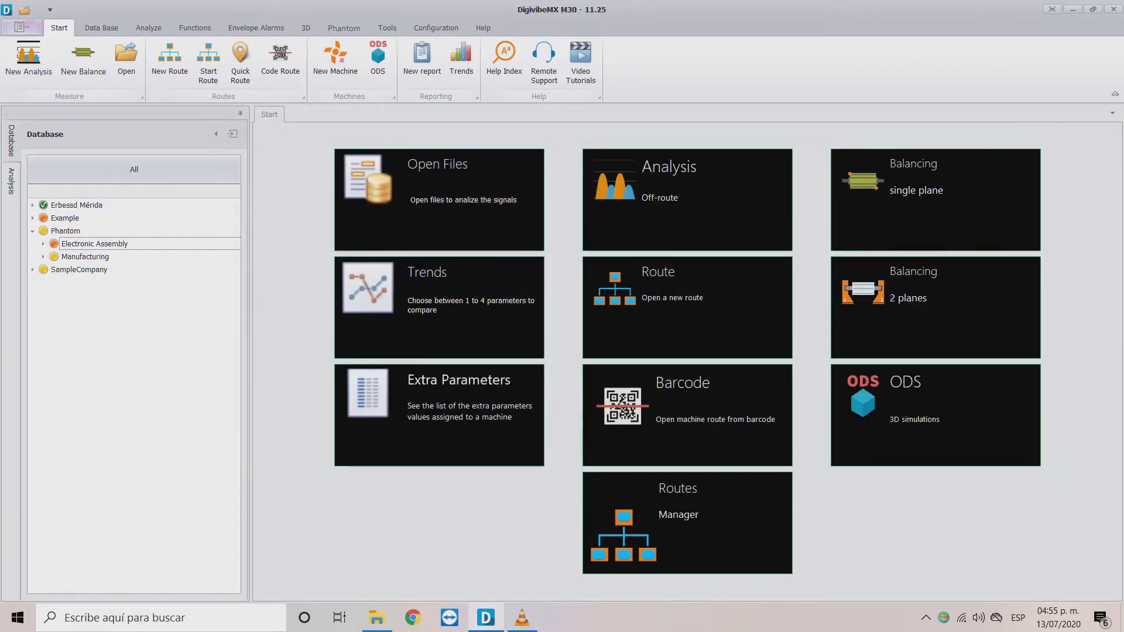
pyautogui.press('Left')
pyautogui.press('Left')
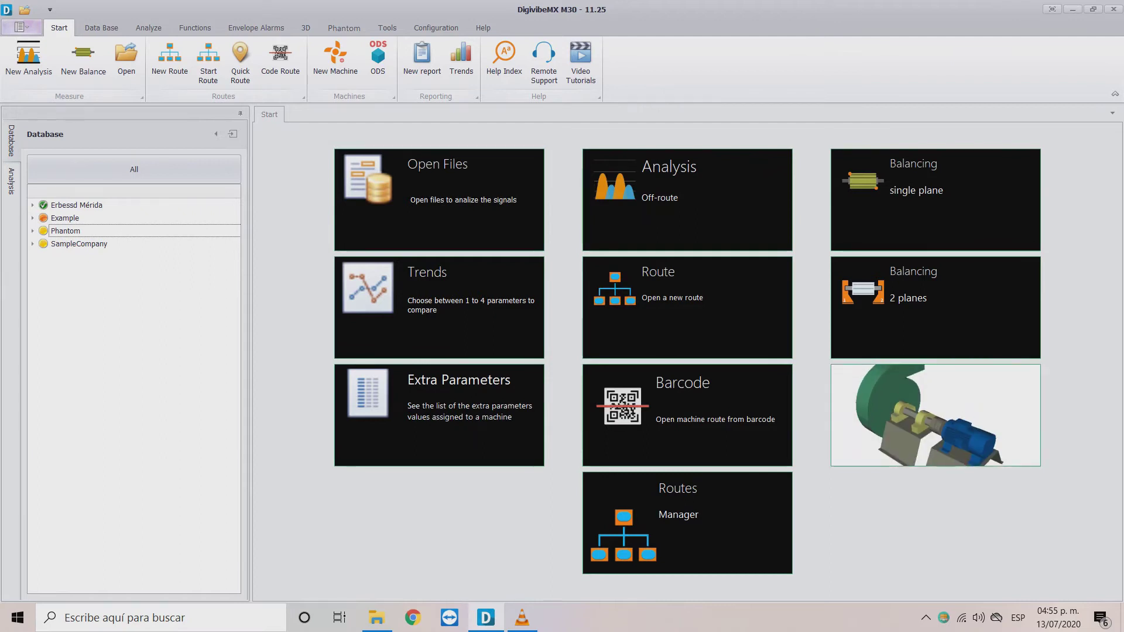
pyautogui.click(32, 218)
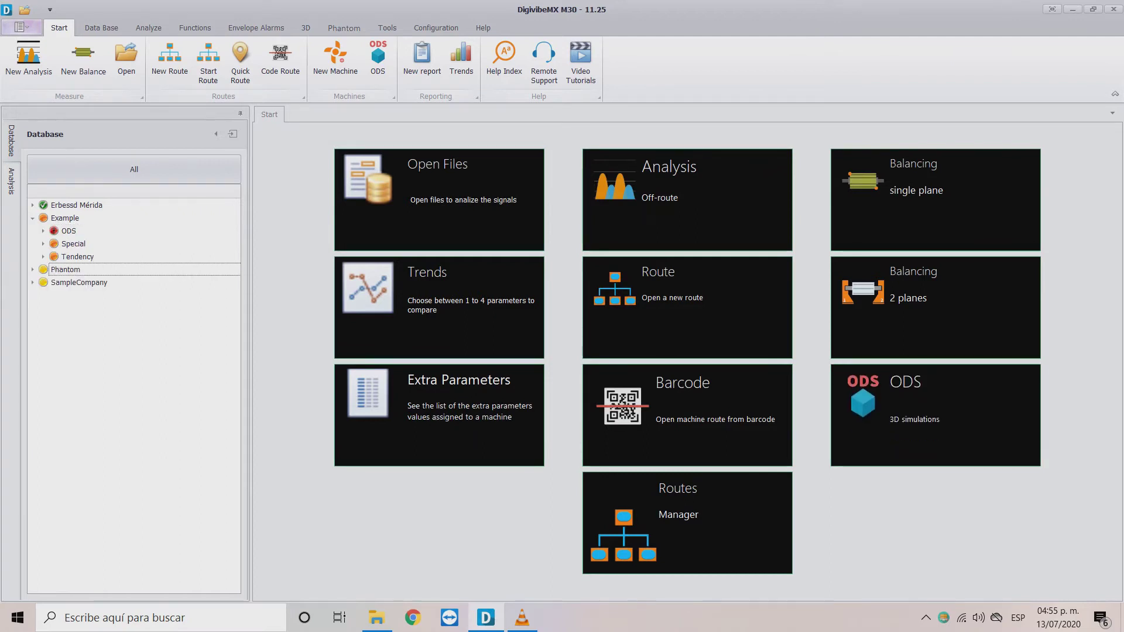
pyautogui.click(43, 231)
pyautogui.click(81, 282)
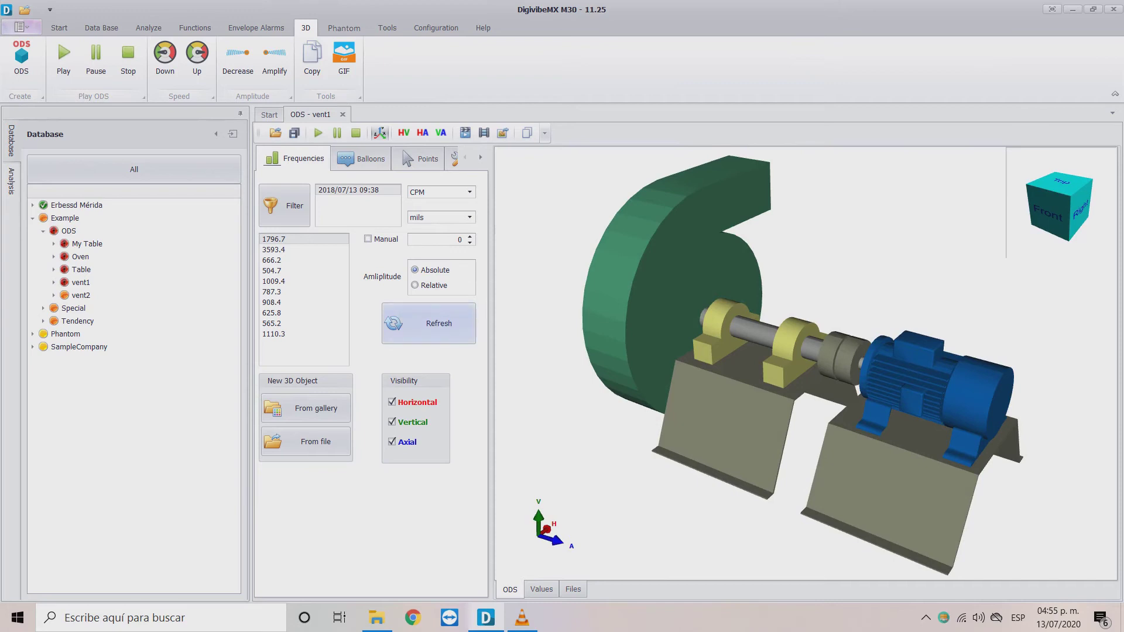
# - Play, pause and stop the vent1 ODS animation, and start it again
pyautogui.click(63, 59)
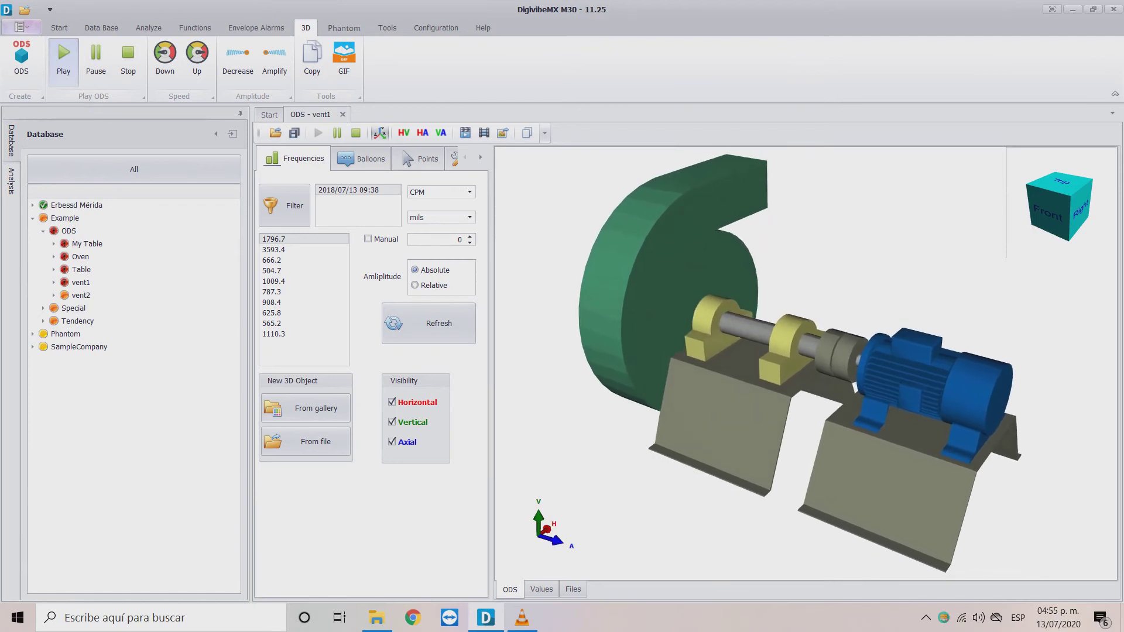
pyautogui.click(95, 59)
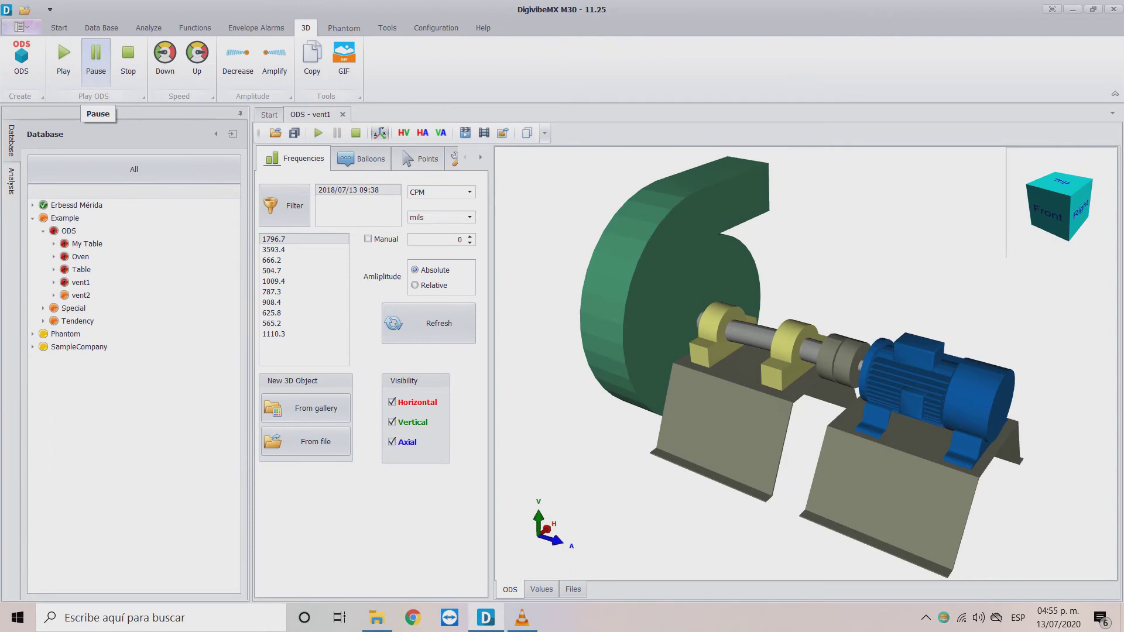
pyautogui.click(128, 59)
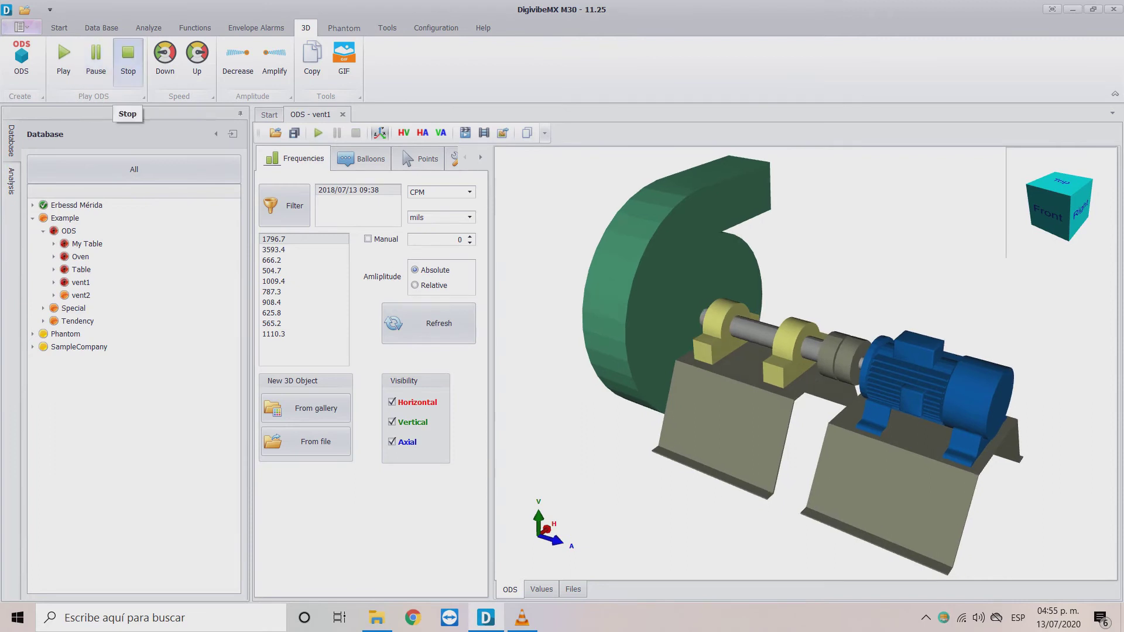
pyautogui.click(63, 59)
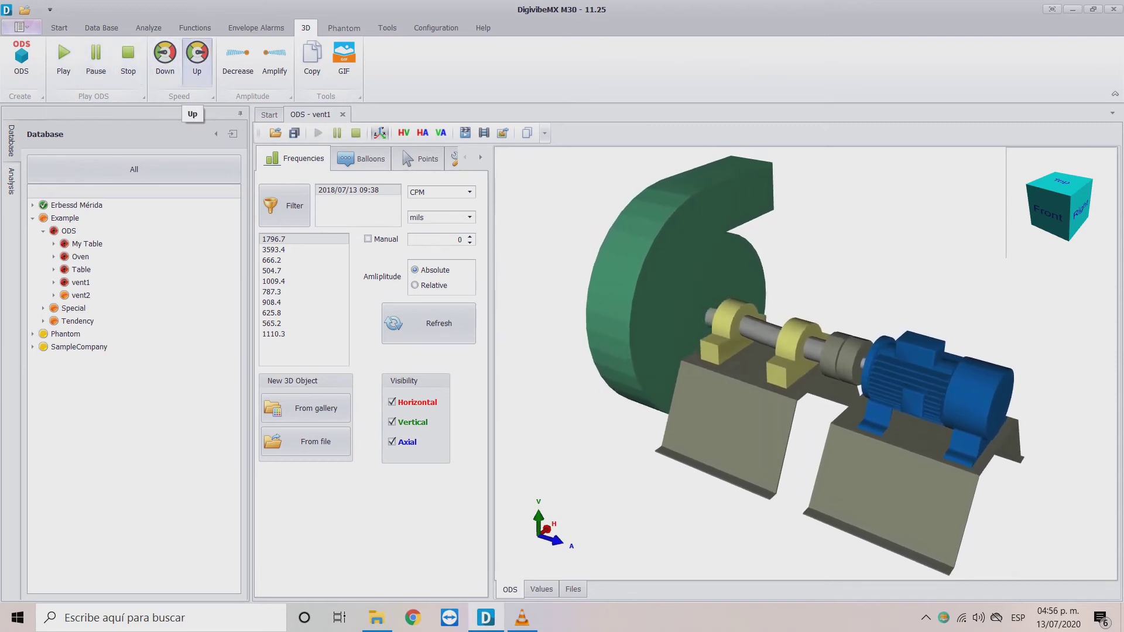
# - Speed up and slow down the running ODS animation, and amplify and decrease its amplitude
pyautogui.click(197, 59)
pyautogui.click(196, 58)
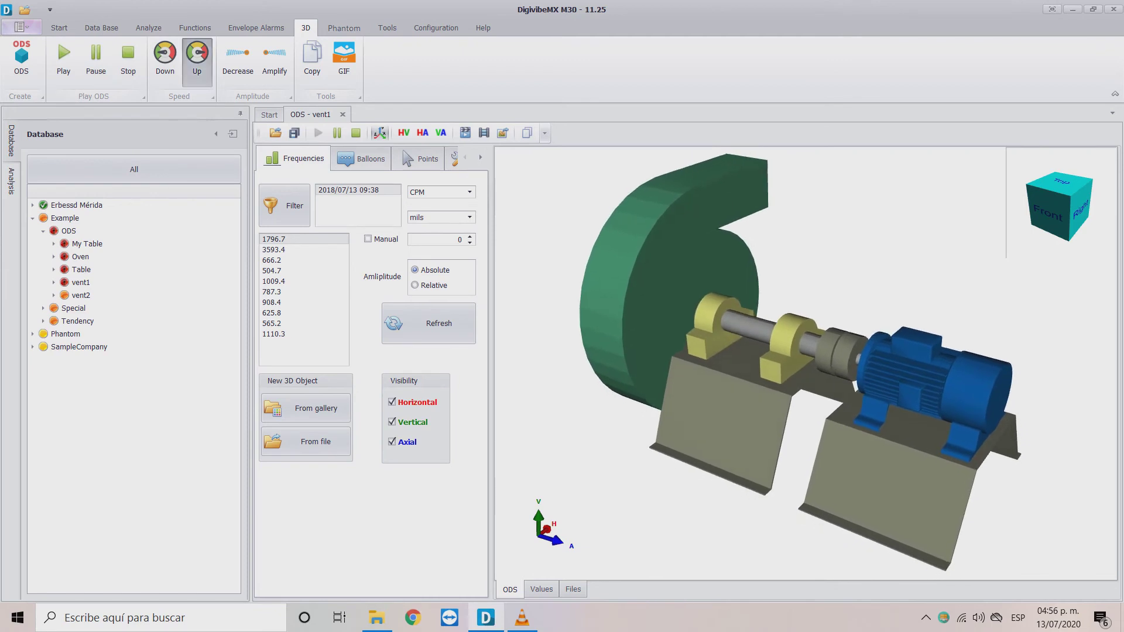
pyautogui.click(197, 59)
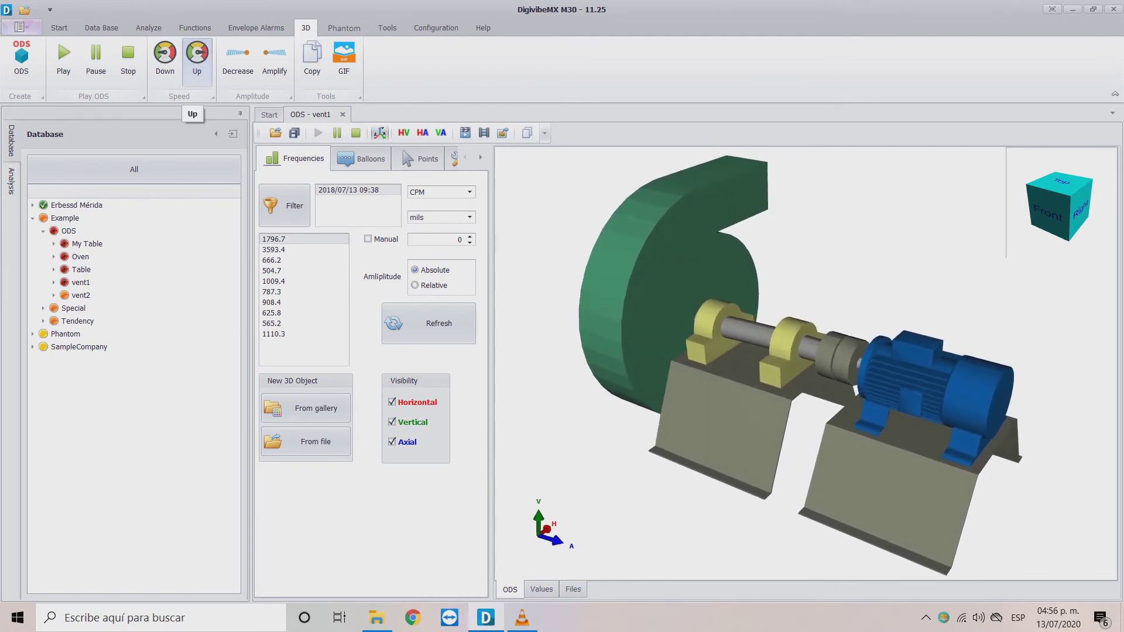
pyautogui.click(197, 58)
pyautogui.click(197, 58)
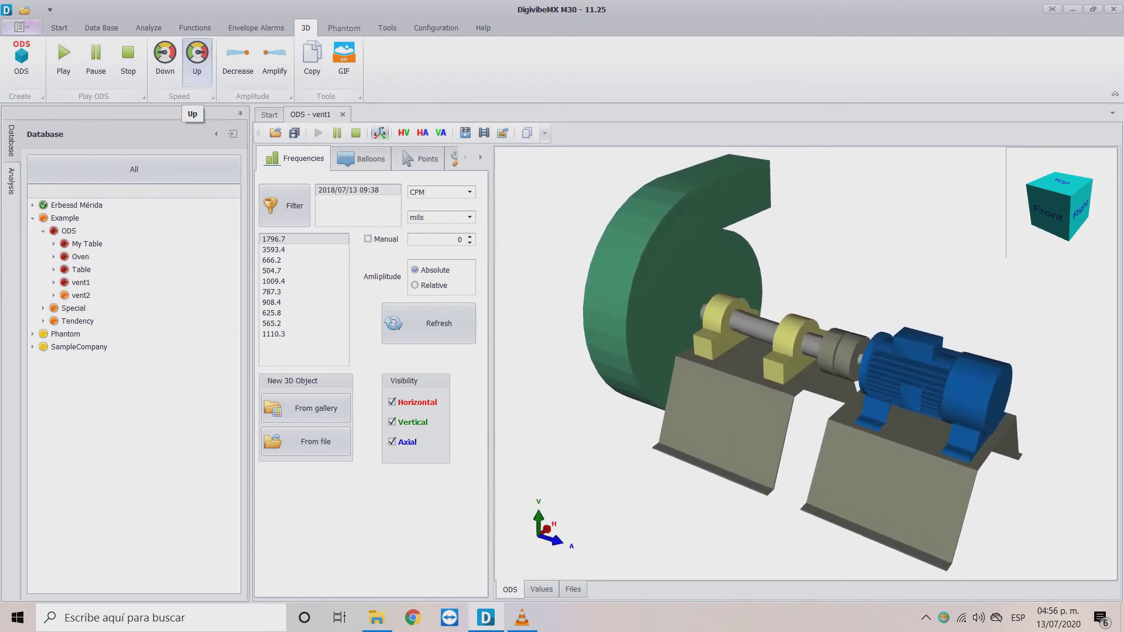
pyautogui.click(165, 59)
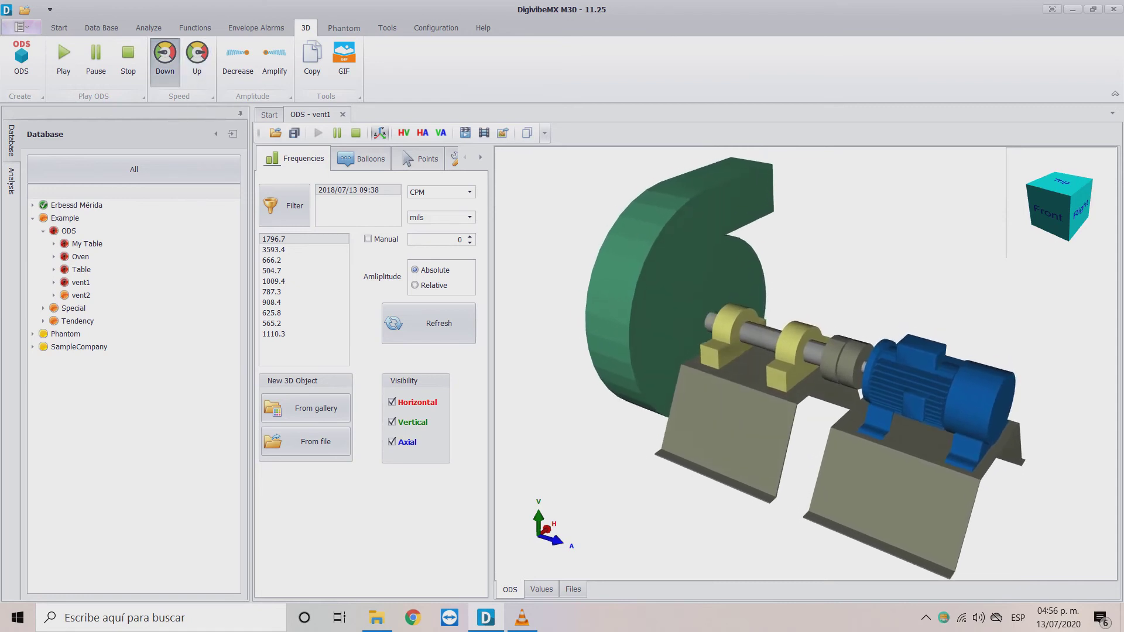
pyautogui.click(165, 59)
pyautogui.click(165, 58)
pyautogui.click(165, 59)
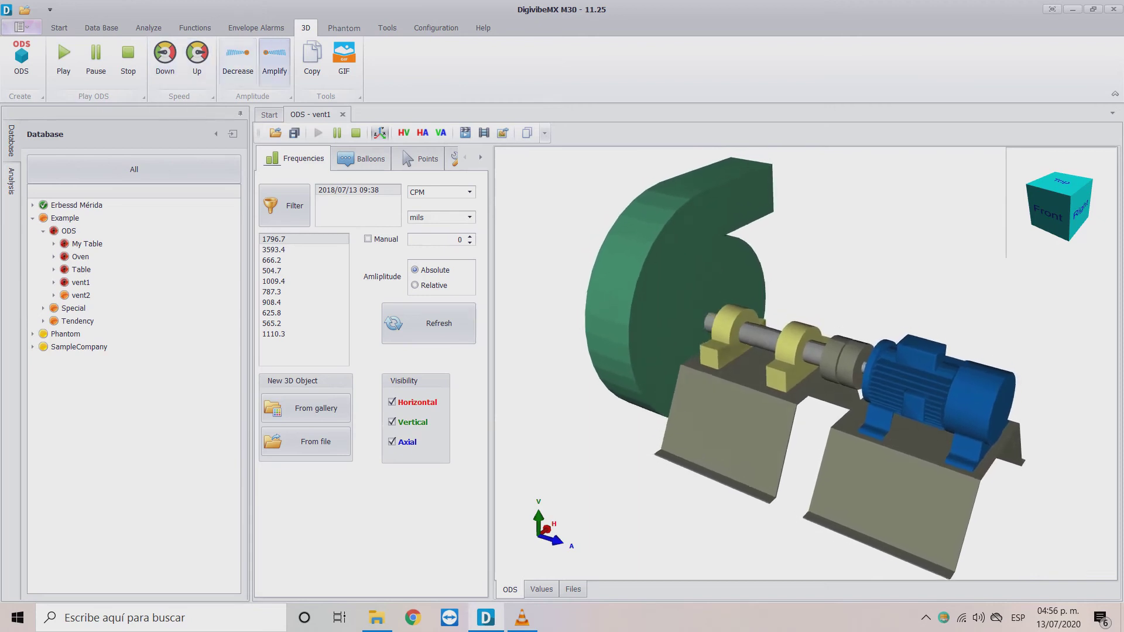
pyautogui.click(275, 59)
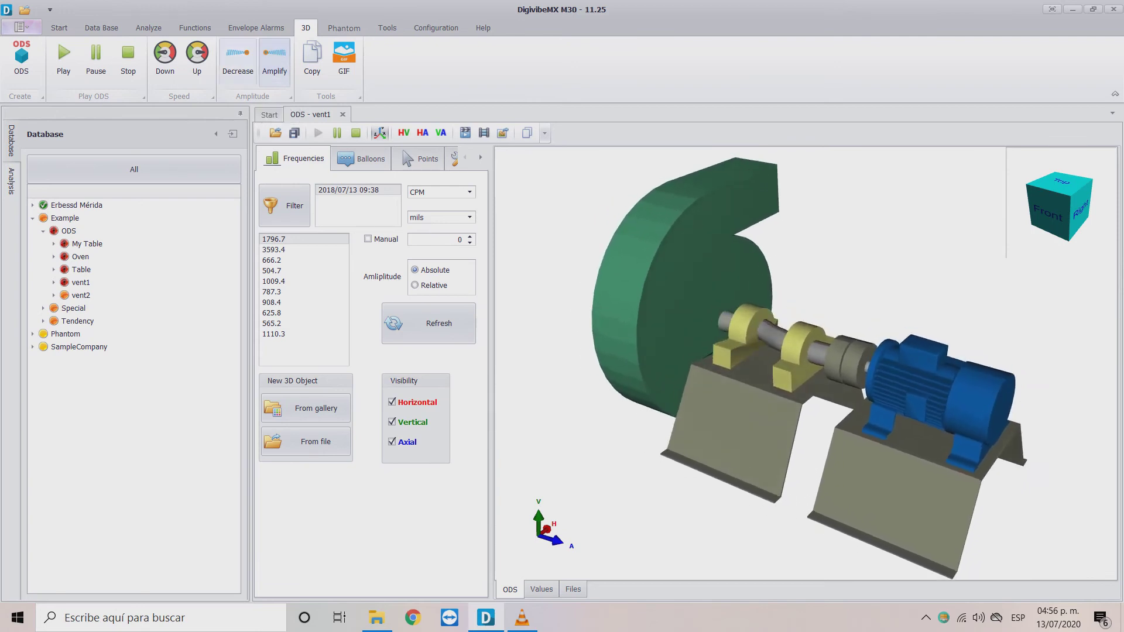
pyautogui.click(238, 58)
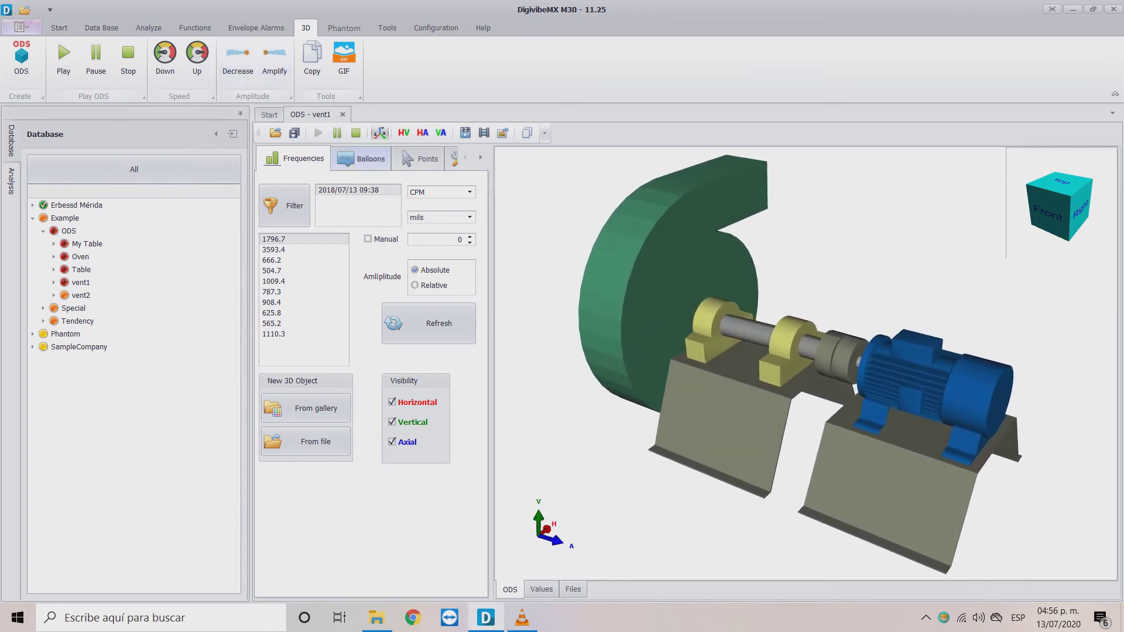
# - Show the amplitude balloons on the vent1 model and lengthen their vectors
pyautogui.click(362, 159)
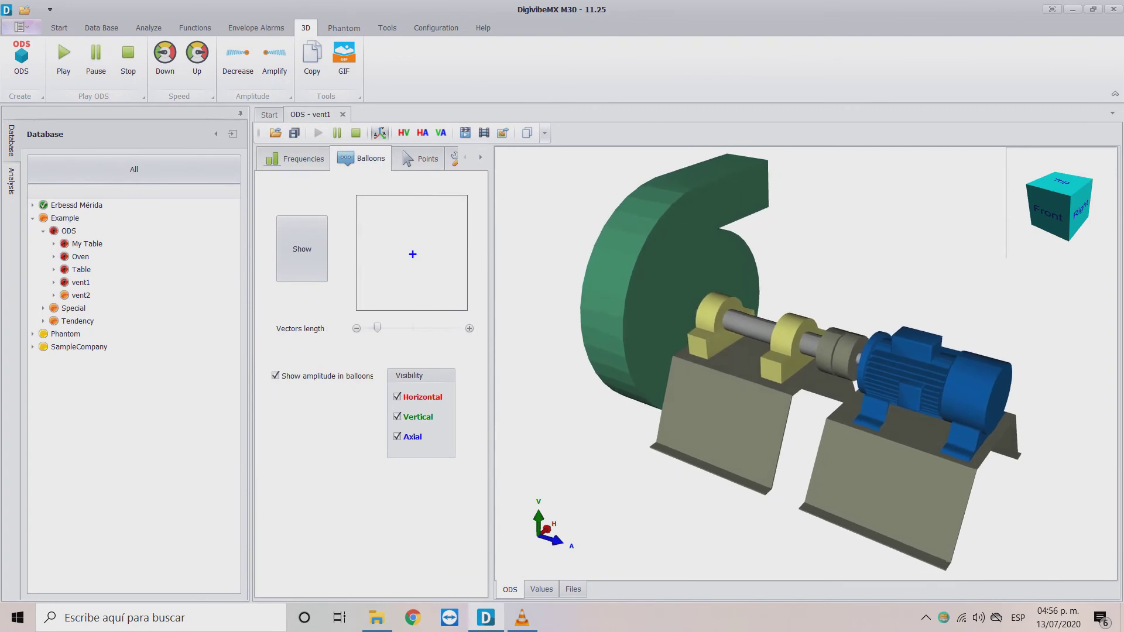
pyautogui.click(302, 249)
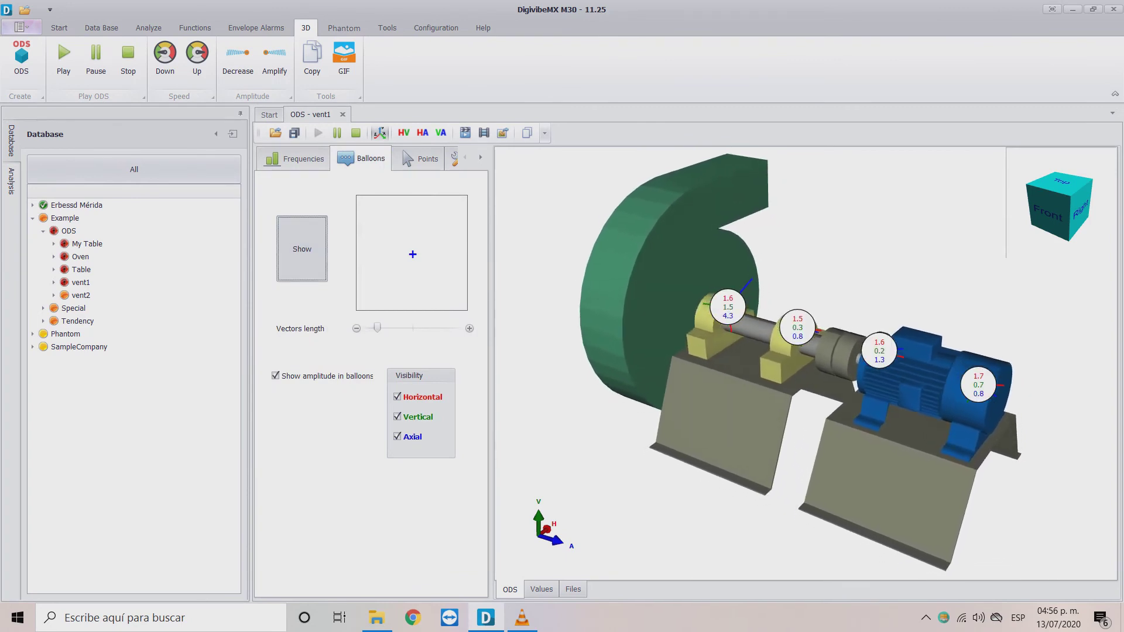
pyautogui.moveTo(377, 327); pyautogui.dragTo(398, 328)
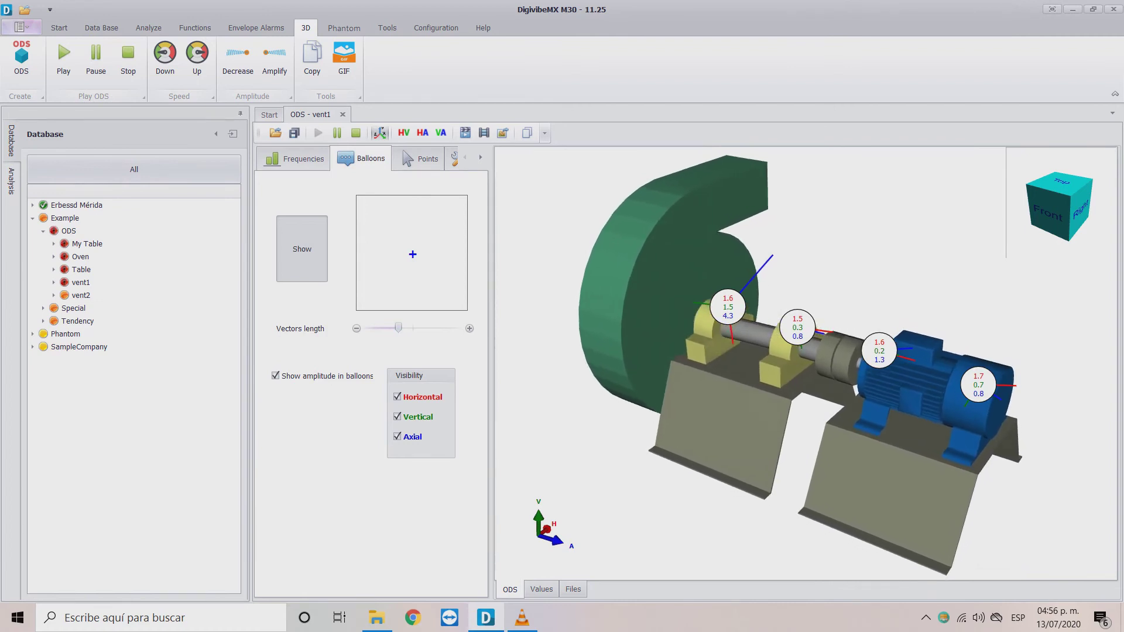
# - View the list of measurement points and adjust the sliders in the ODS configuration settings
pyautogui.click(420, 159)
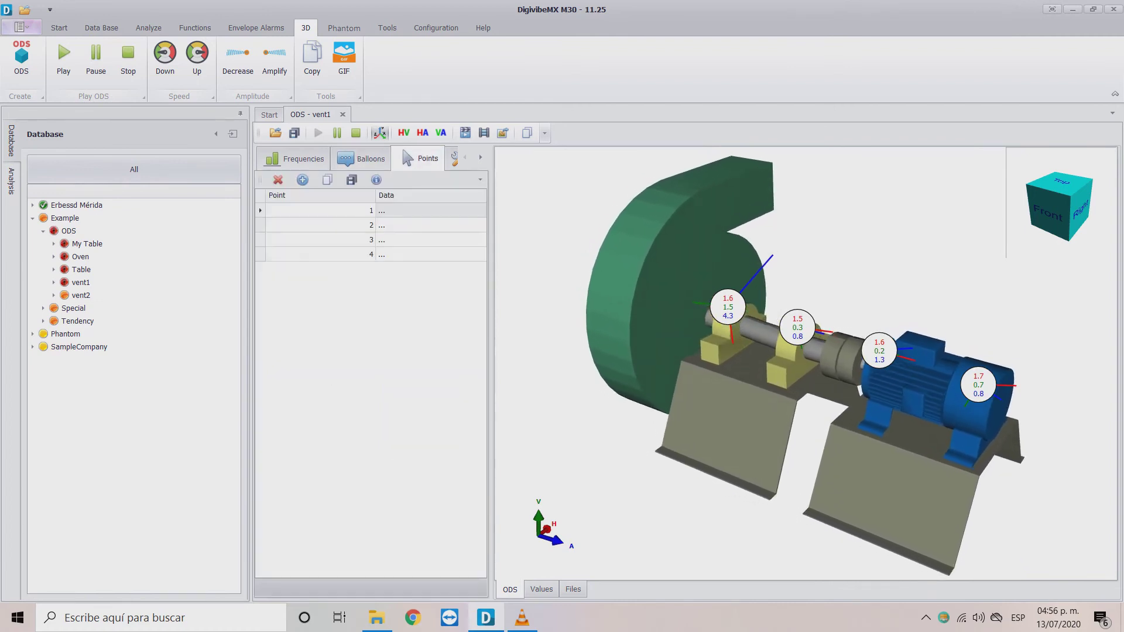
pyautogui.click(480, 157)
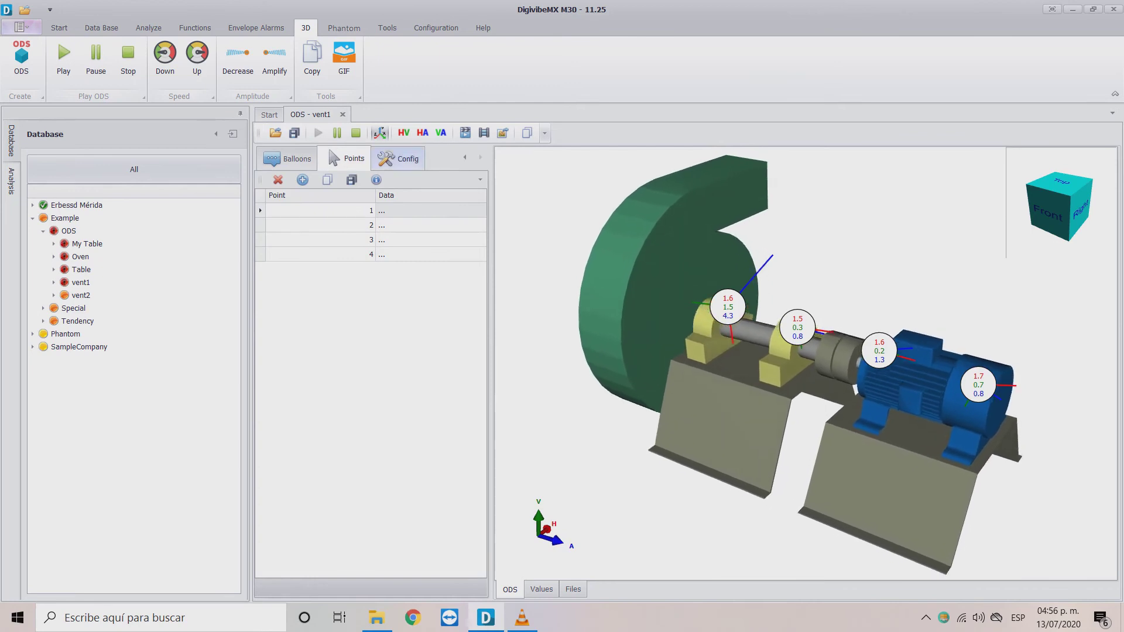
pyautogui.click(399, 158)
pyautogui.moveTo(386, 190); pyautogui.dragTo(415, 190)
pyautogui.moveTo(401, 233)
pyautogui.mouseDown()
pyautogui.moveTo(377, 234)
pyautogui.moveTo(418, 234)
pyautogui.moveTo(407, 233)
pyautogui.mouseUp()
pyautogui.moveTo(449, 264)
pyautogui.mouseDown()
pyautogui.moveTo(393, 263)
pyautogui.moveTo(447, 264)
pyautogui.mouseUp()
# - Hide the amplitude balloons and invert the HV, HA and VA axis pairs of the simulation
pyautogui.click(286, 158)
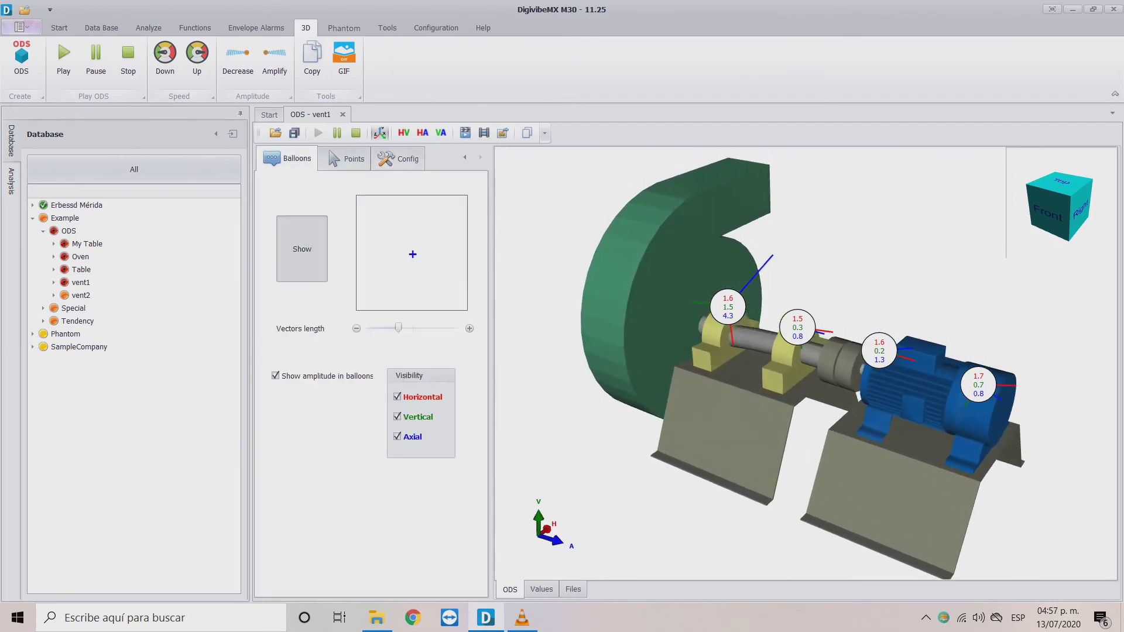
pyautogui.click(302, 249)
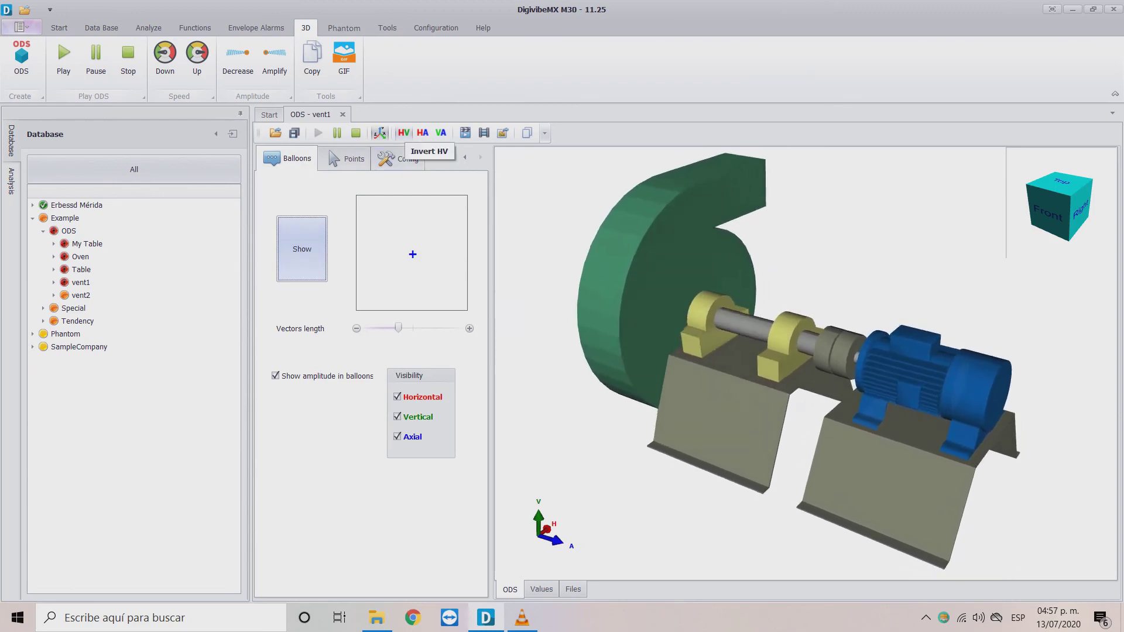
pyautogui.click(403, 133)
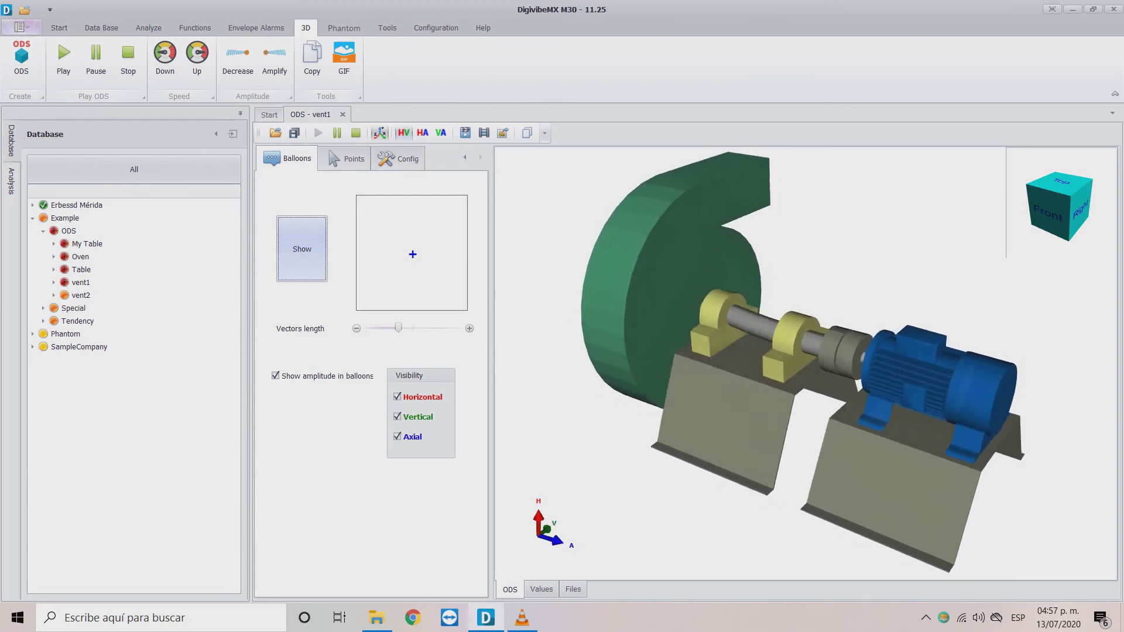
pyautogui.click(422, 133)
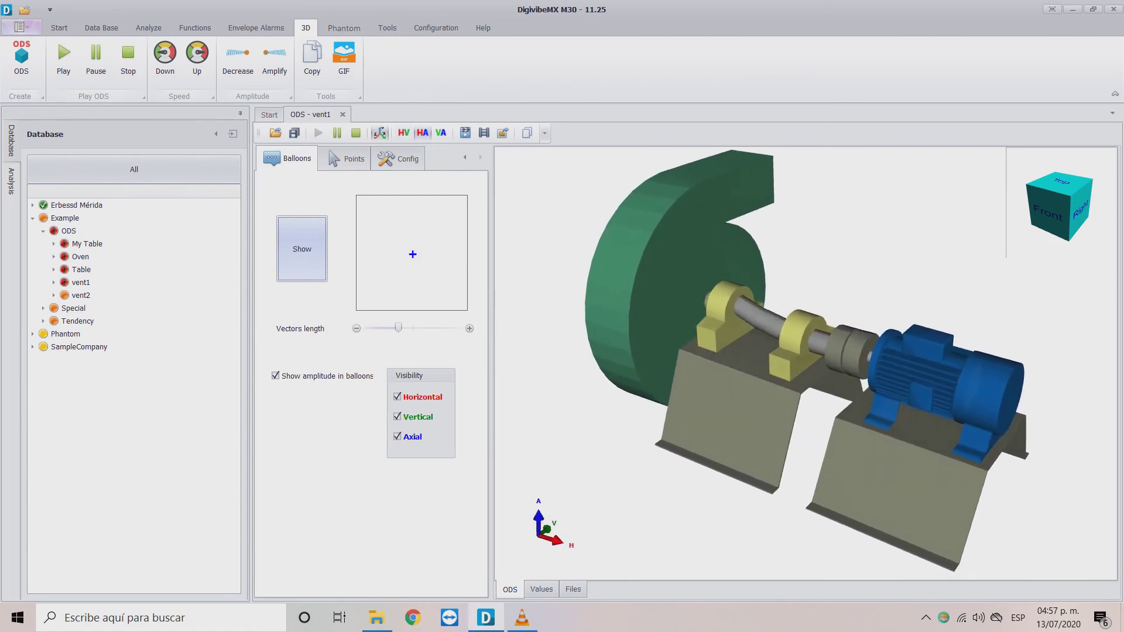
pyautogui.click(441, 133)
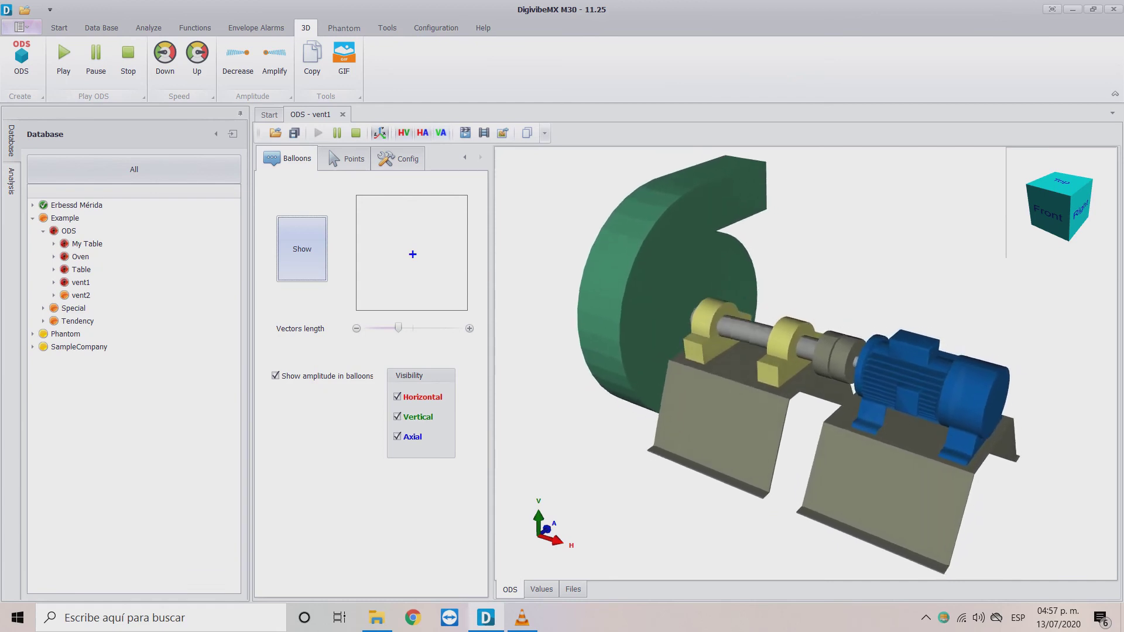
# - Stop the ODS animation and view the table of values for the vent1 points
pyautogui.click(355, 133)
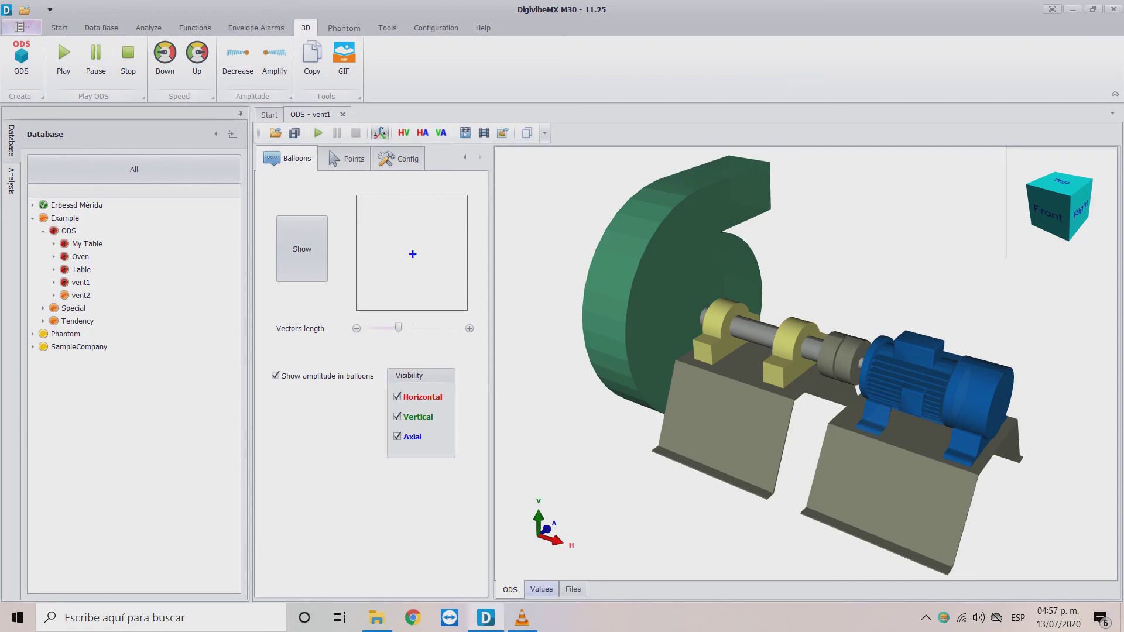
pyautogui.click(542, 589)
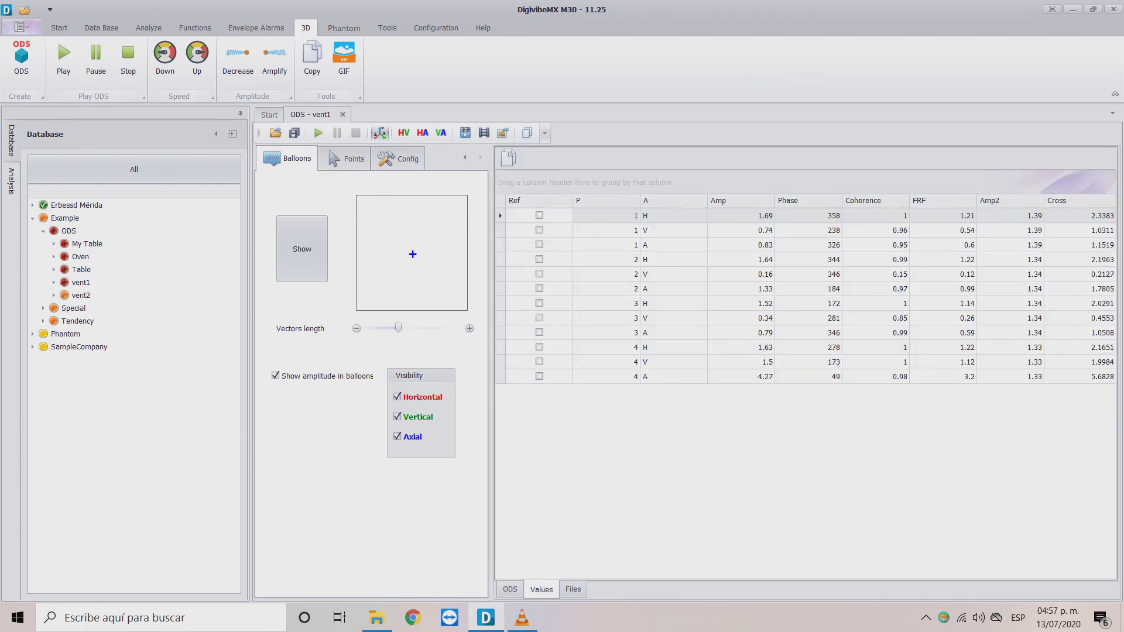